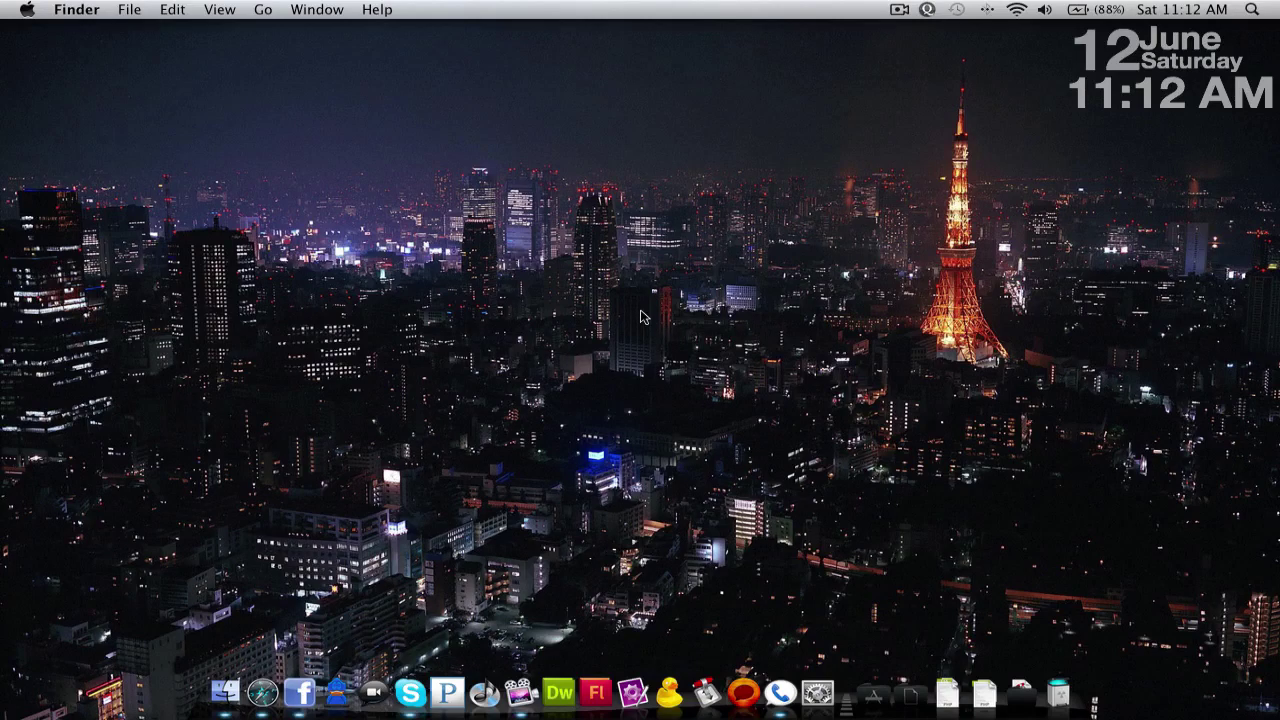
Step: Open the existing Facebook app, check its installed userscripts, then close the app
left_click(300, 700)
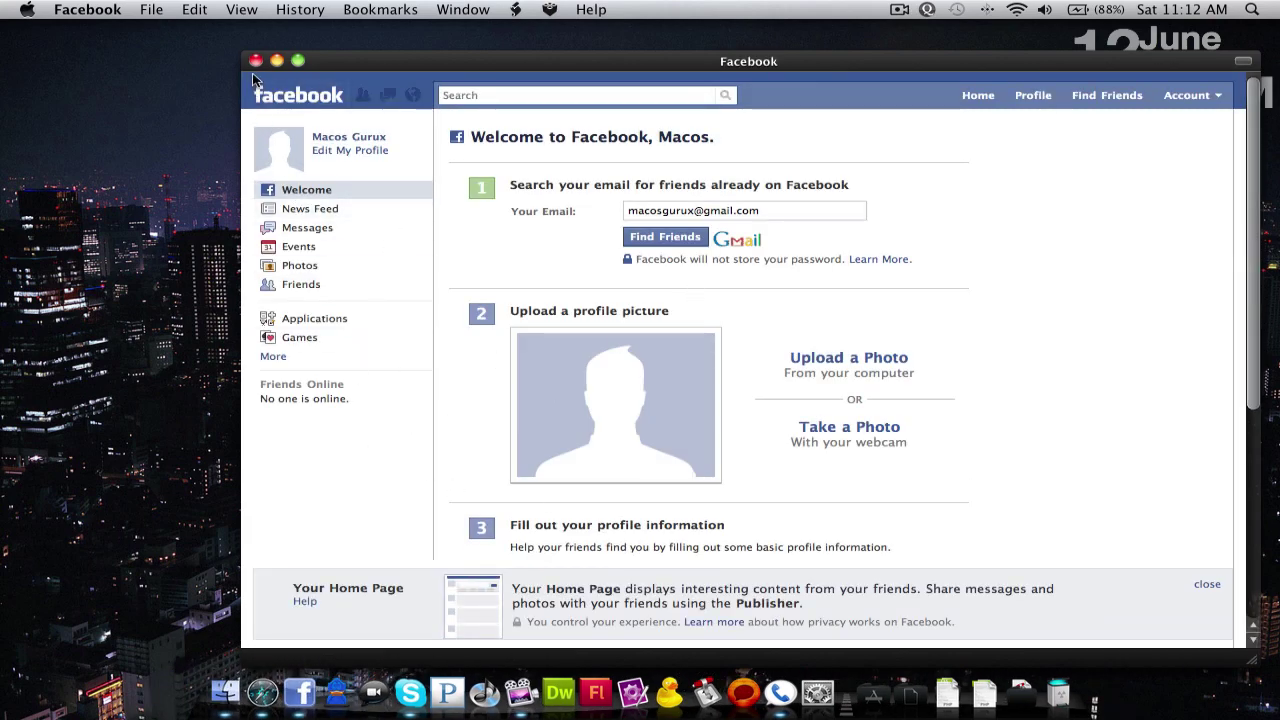
left_click(513, 9)
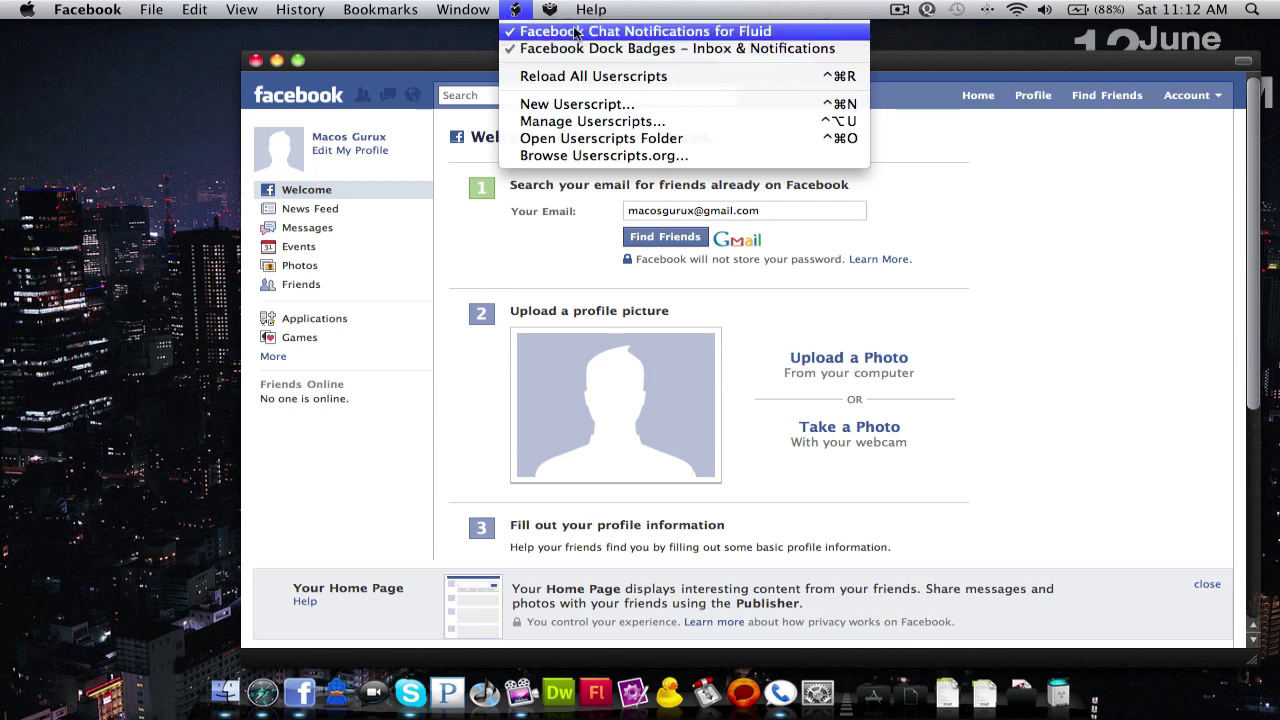
left_click(350, 66)
left_click(258, 62)
left_click(557, 245)
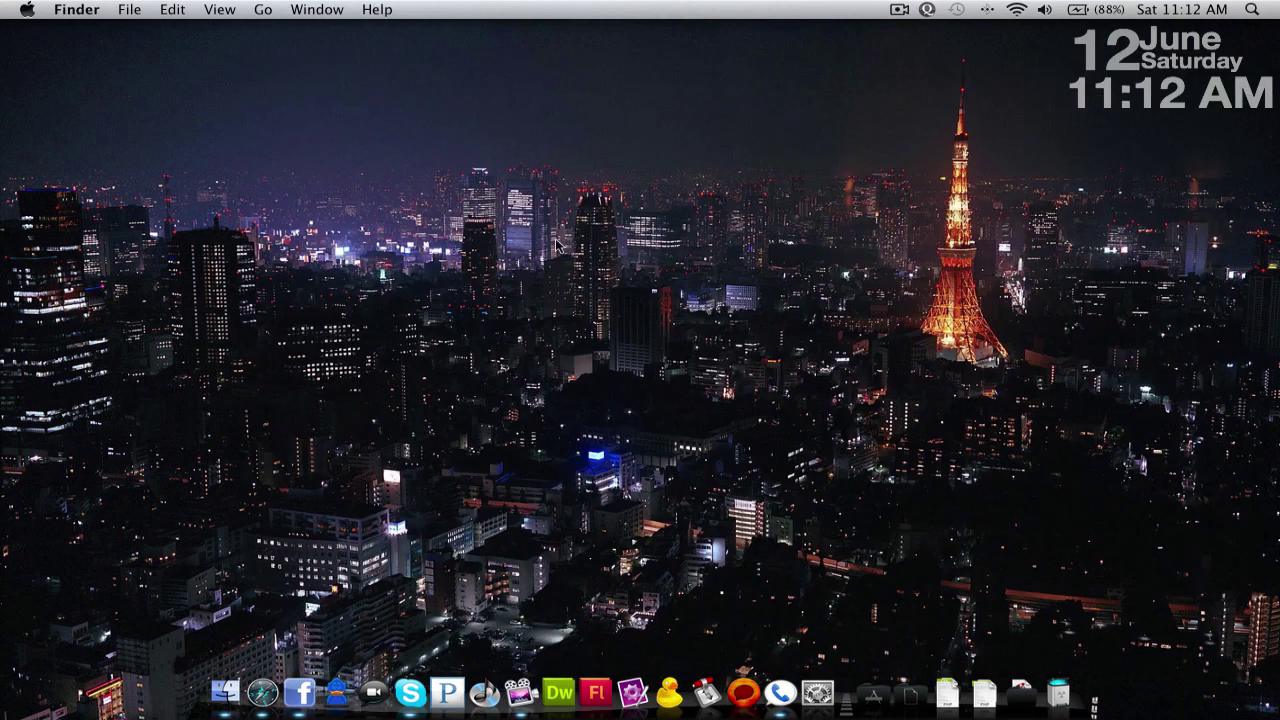
key("ctrl+space")
type("fluid")
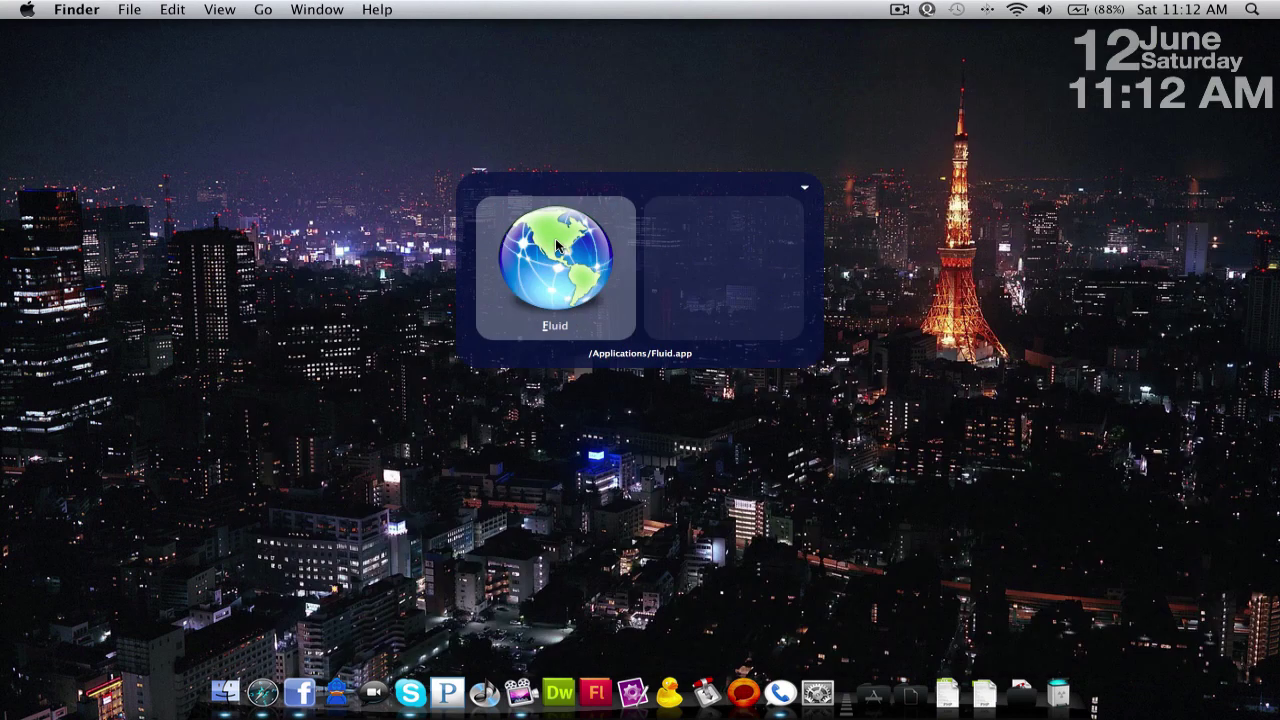
key("Return")
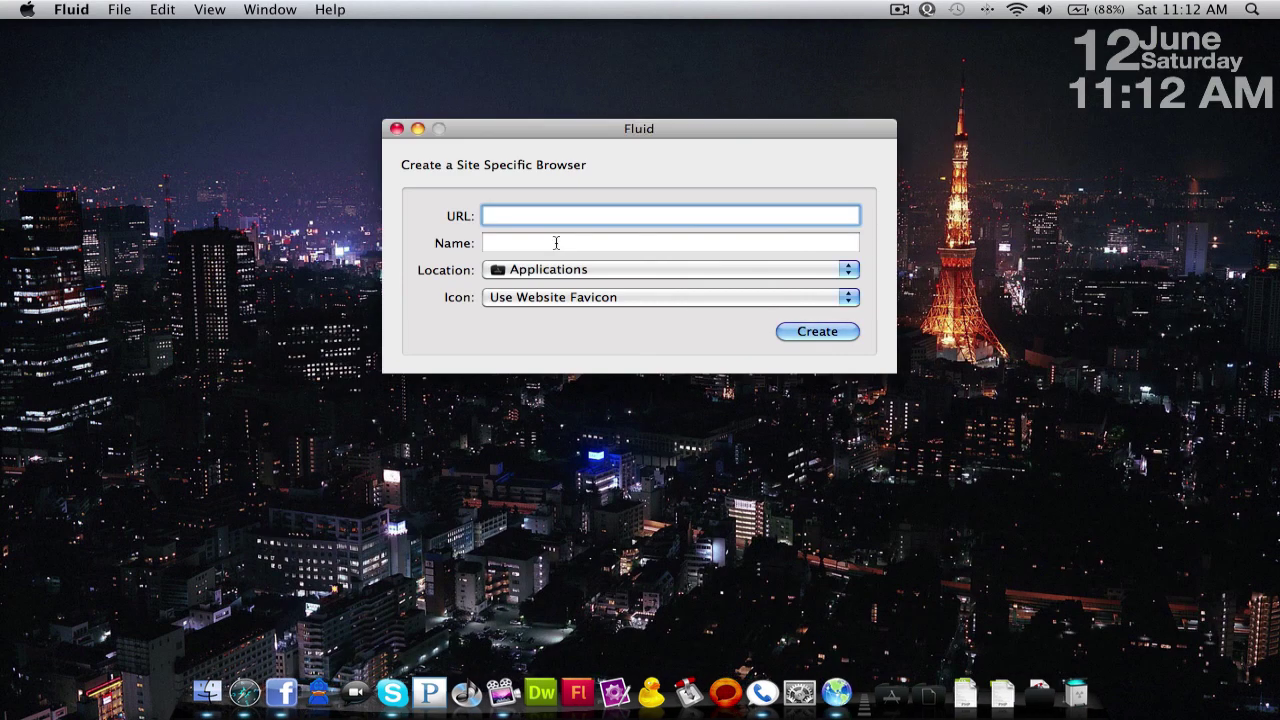
type("www.facebook.com")
key("Tab")
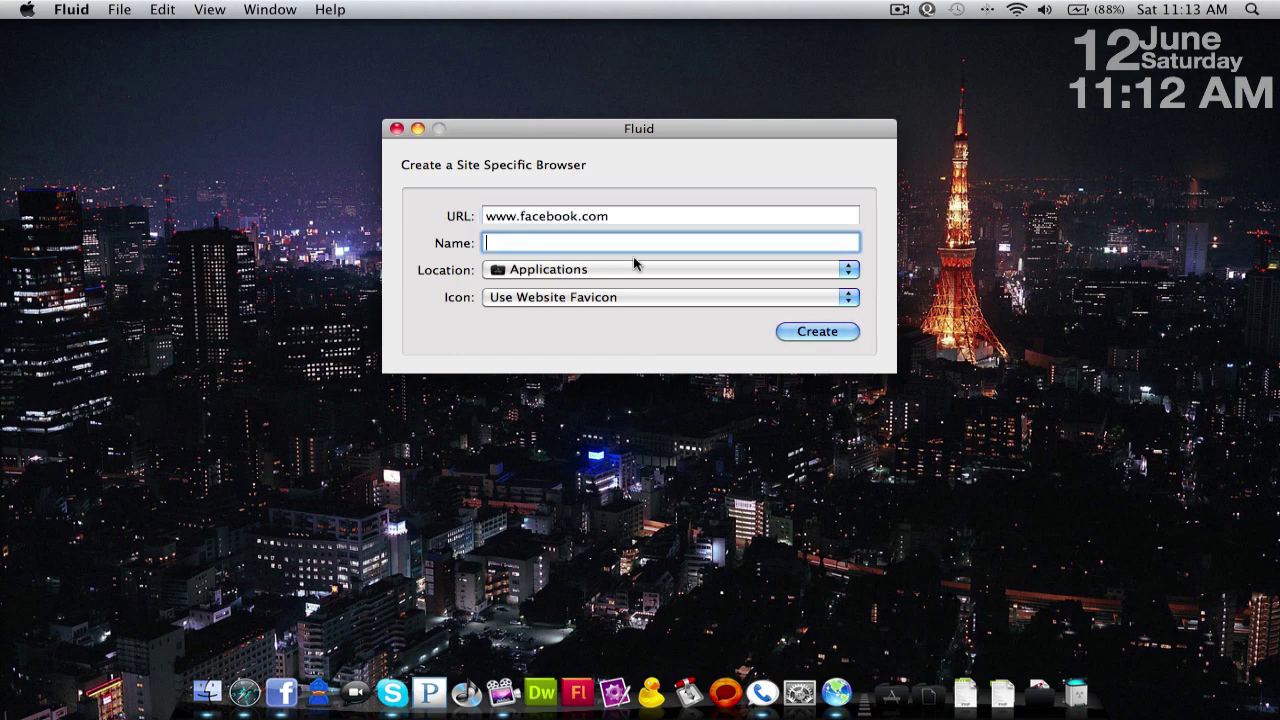
type("Facebook1")
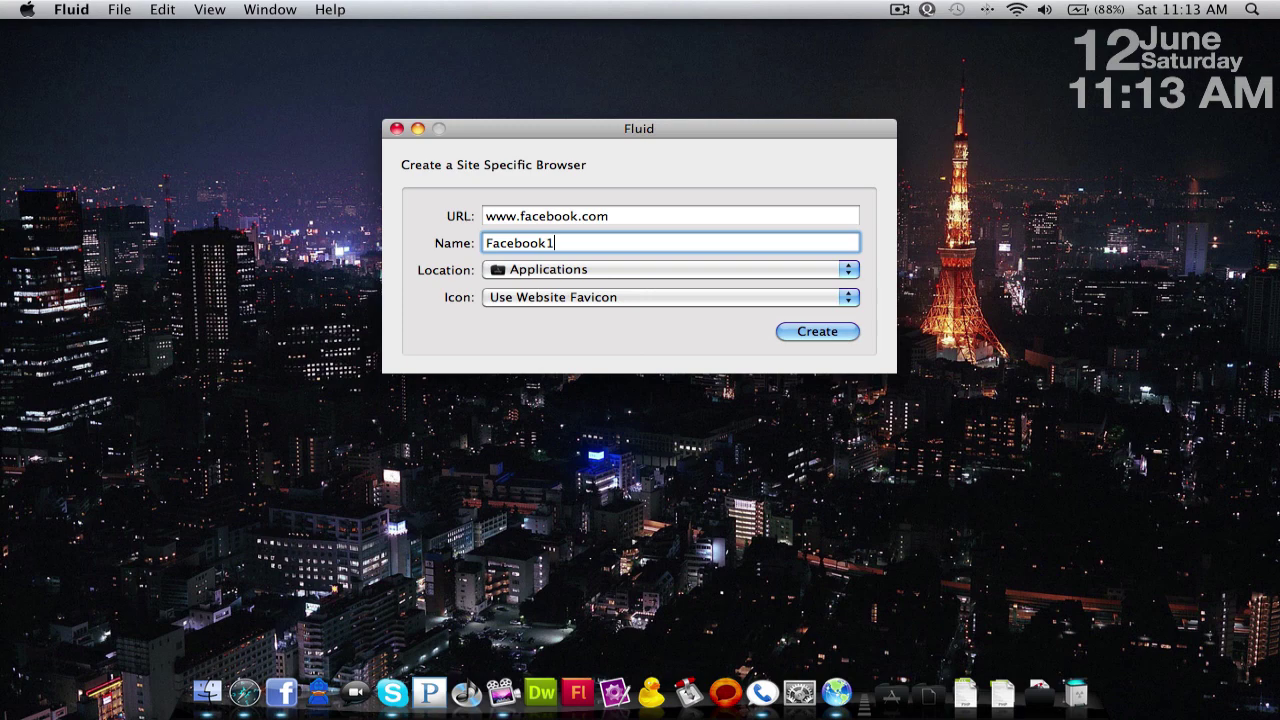
Step: In Safari, search Google Images for 'faebook icon'
left_click(257, 701)
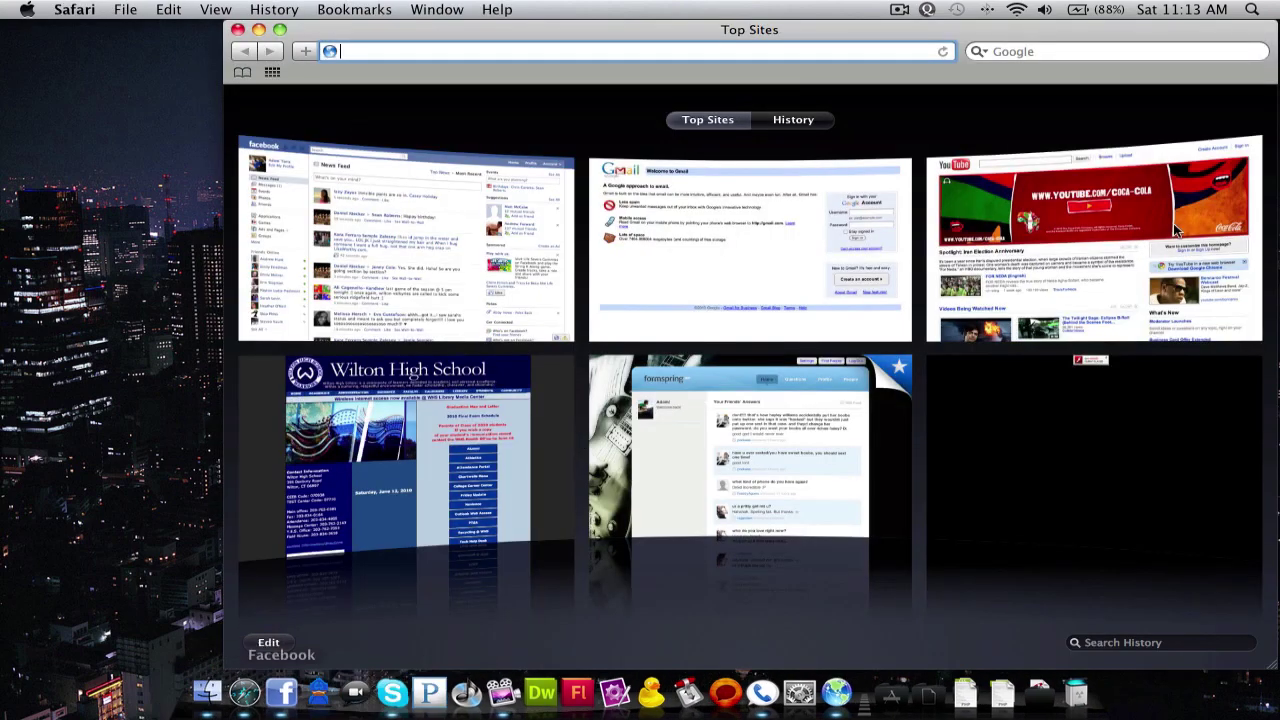
left_click(1151, 58)
type("faeboo")
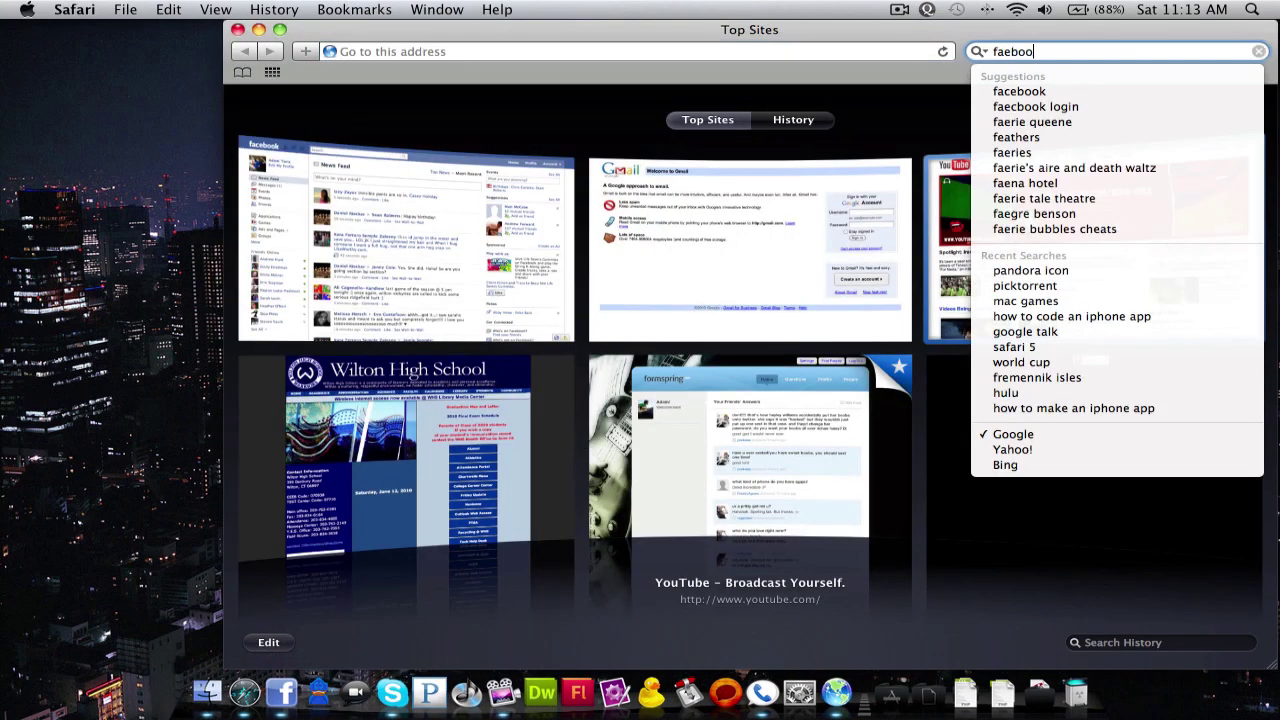
type("k icon")
key("Return")
left_click(288, 95)
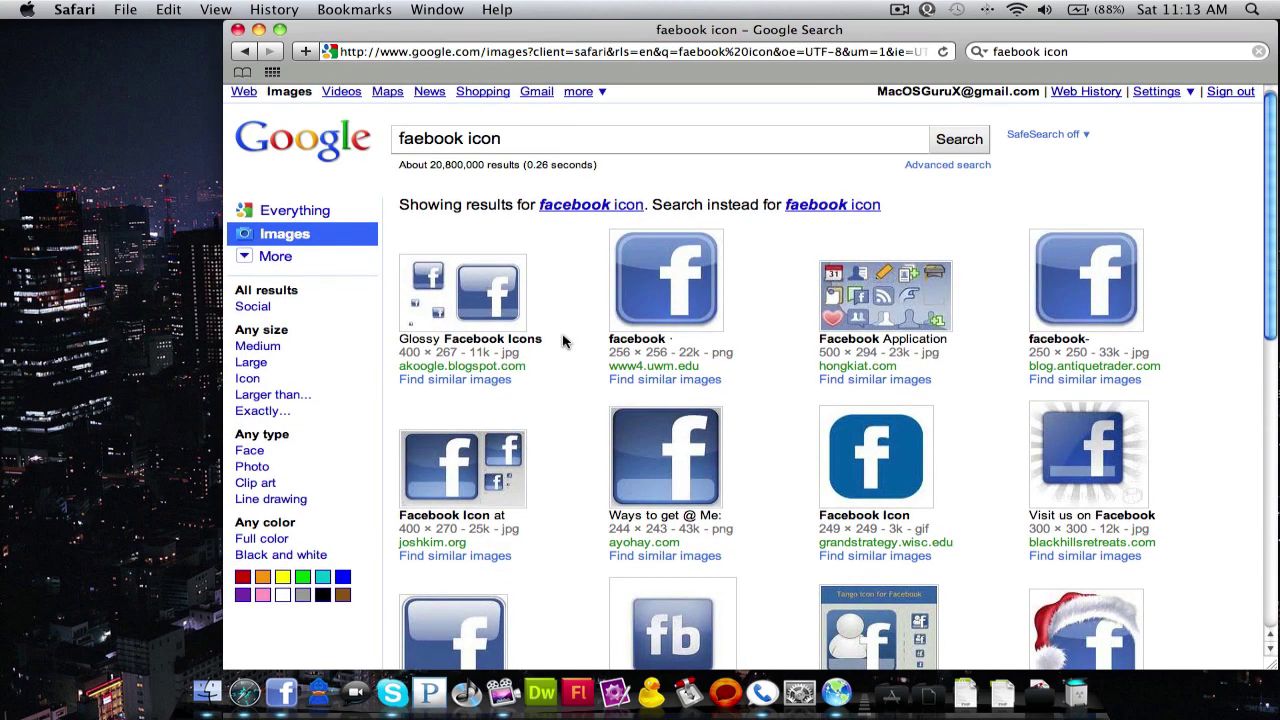
scroll(563, 342, "down", 2)
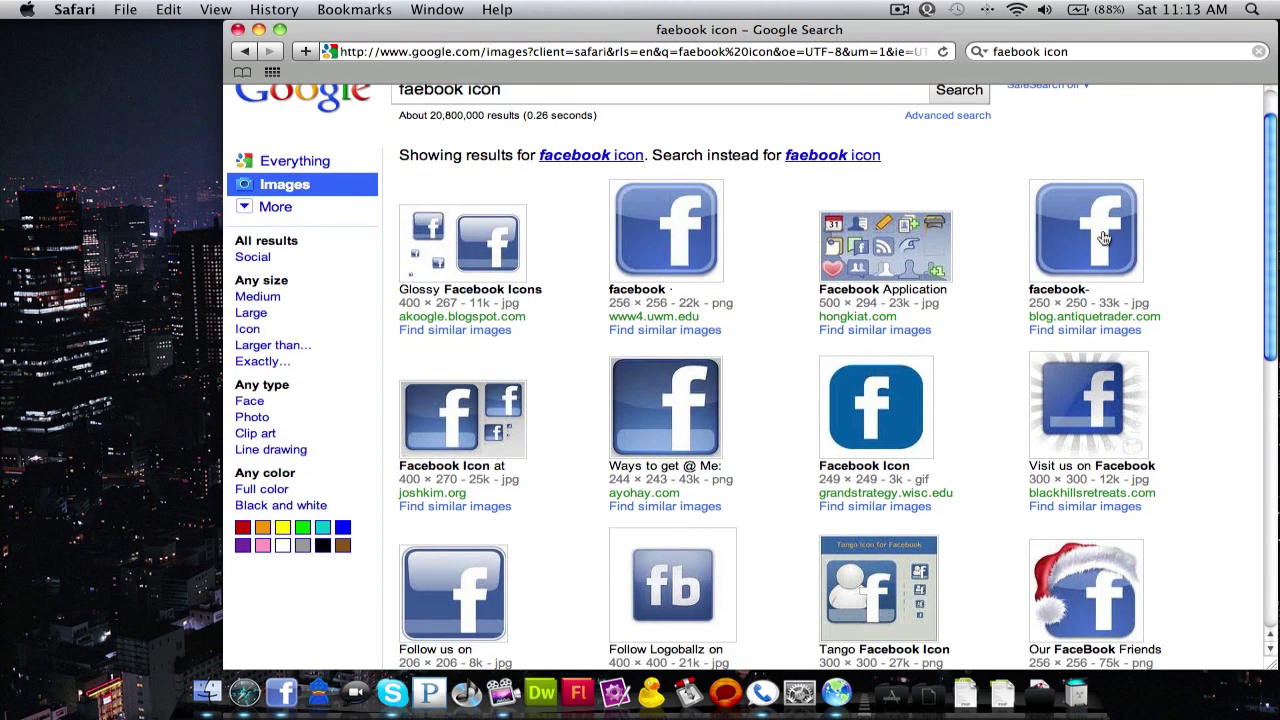
Step: Open the full-size uwm.edu Facebook image and drag it to the desktop as FACEBOOK ICON.png
left_click(1105, 238)
left_click(275, 165)
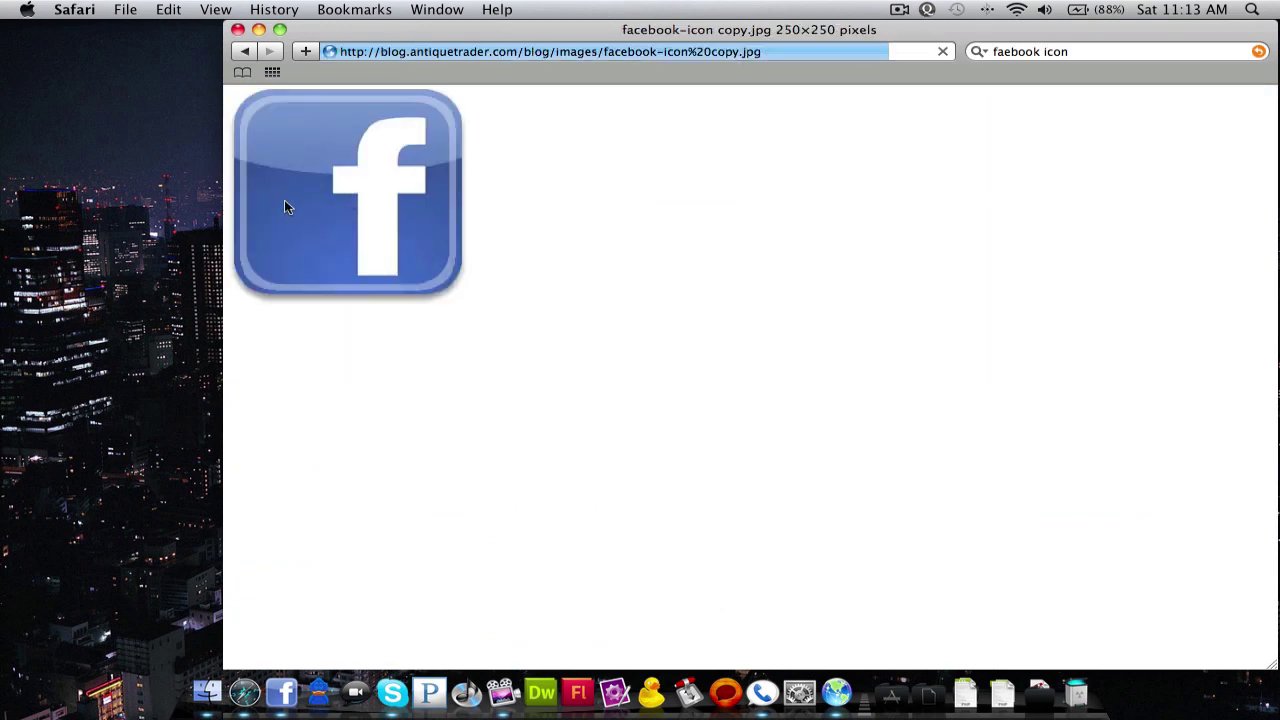
mouse_move(284, 200)
left_mouse_down()
mouse_move(86, 211)
mouse_move(288, 212)
left_mouse_up()
key("super+bracketleft")
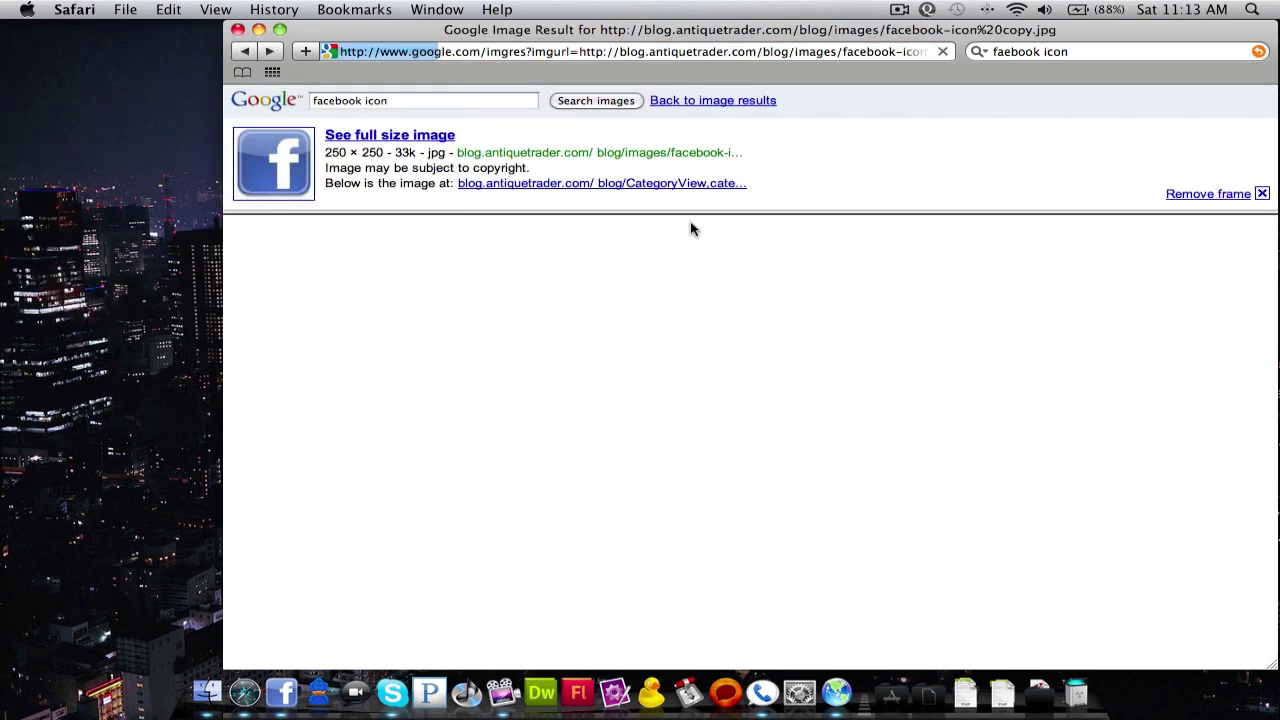
key("super+bracketleft")
left_click(634, 258)
left_click(269, 171)
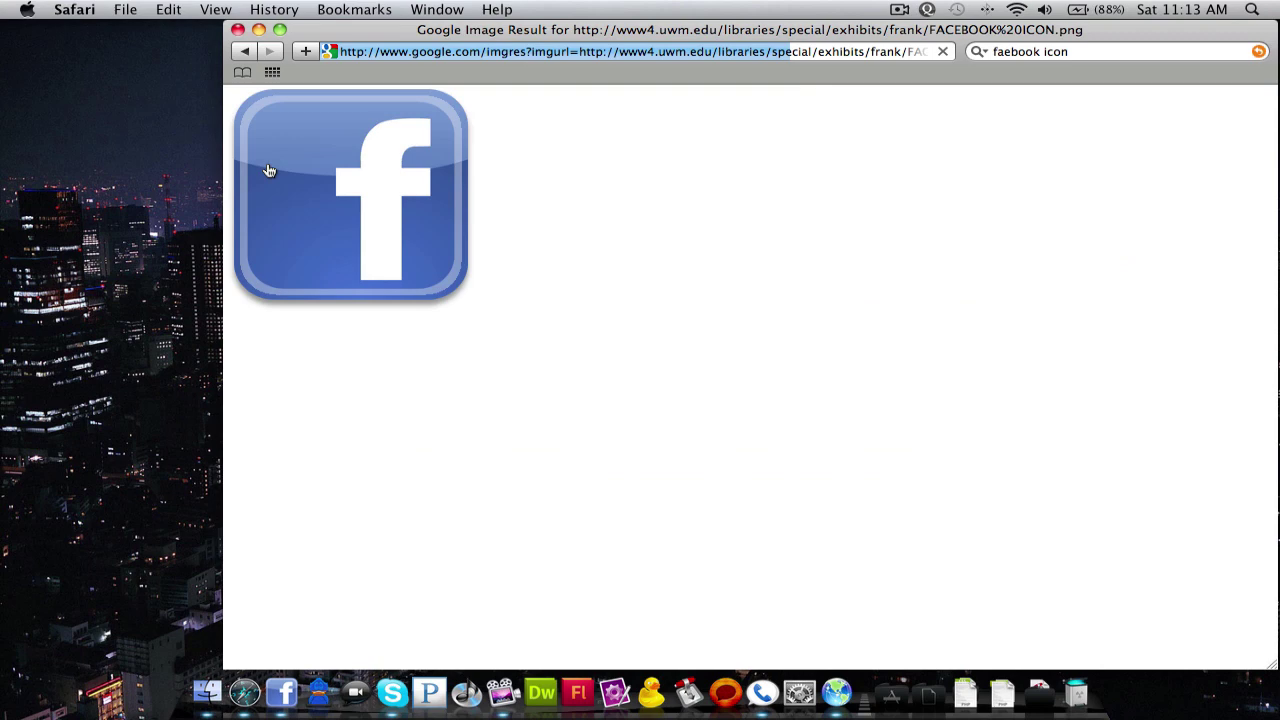
left_click_drag(269, 171, 96, 219)
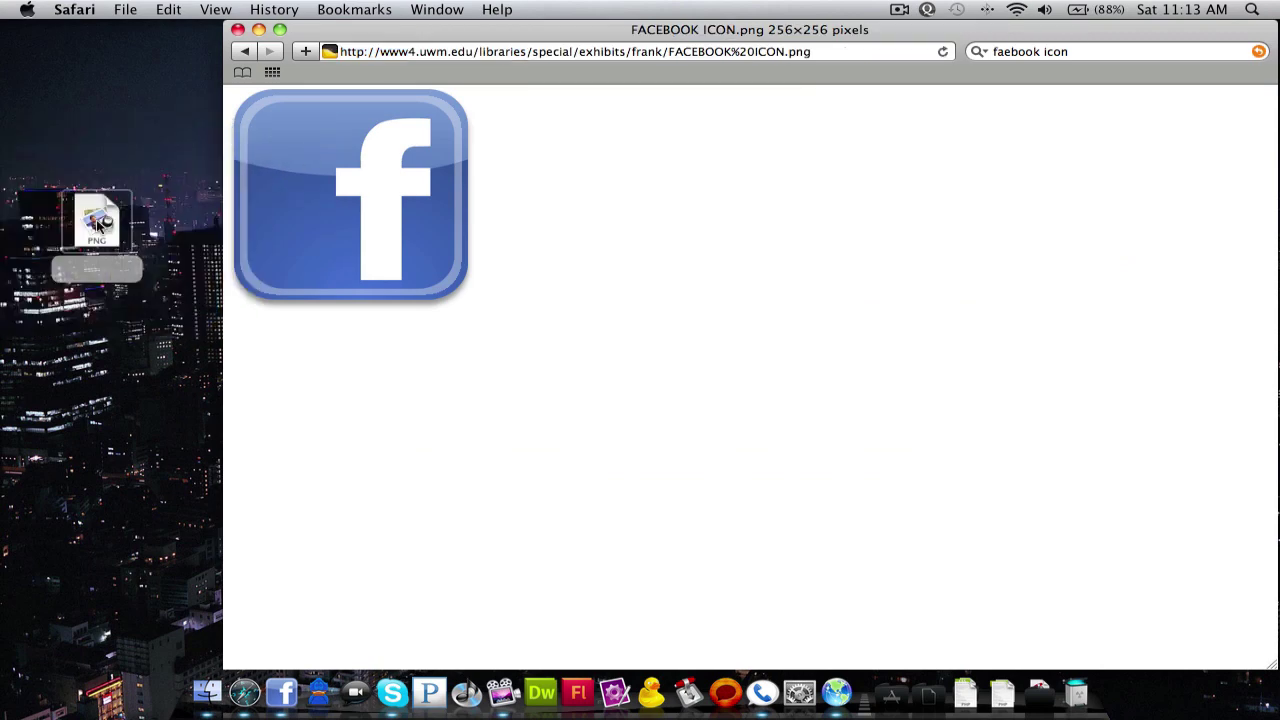
Step: Close Safari, give Facebook1 the FACEBOOK ICON.png icon, create the app and launch it
left_click(233, 31)
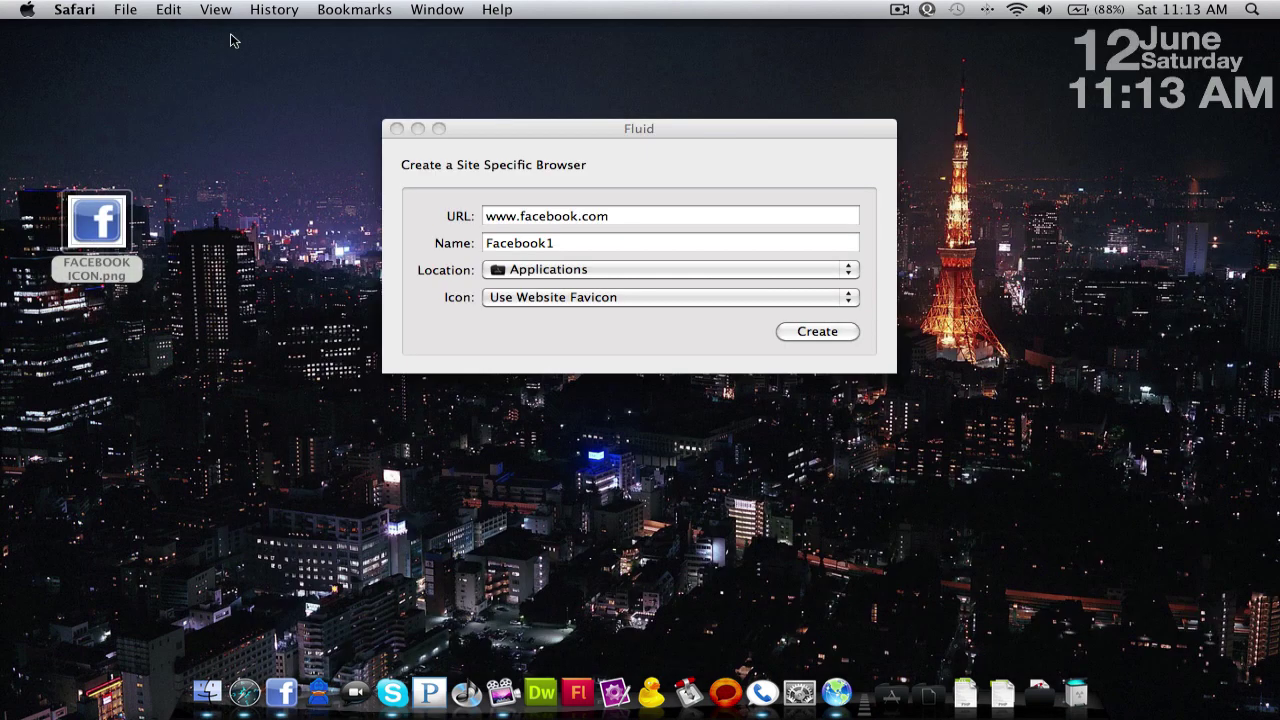
left_click(598, 296)
left_click(598, 325)
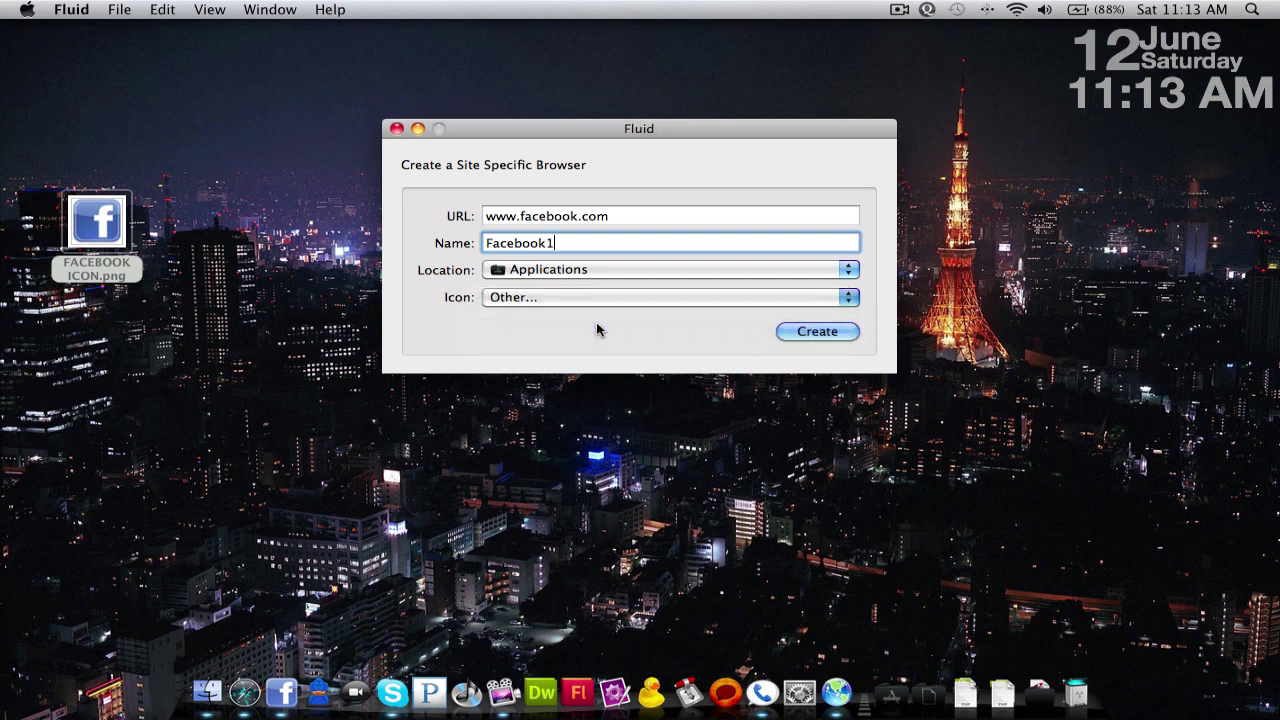
left_click(588, 183)
key("Return")
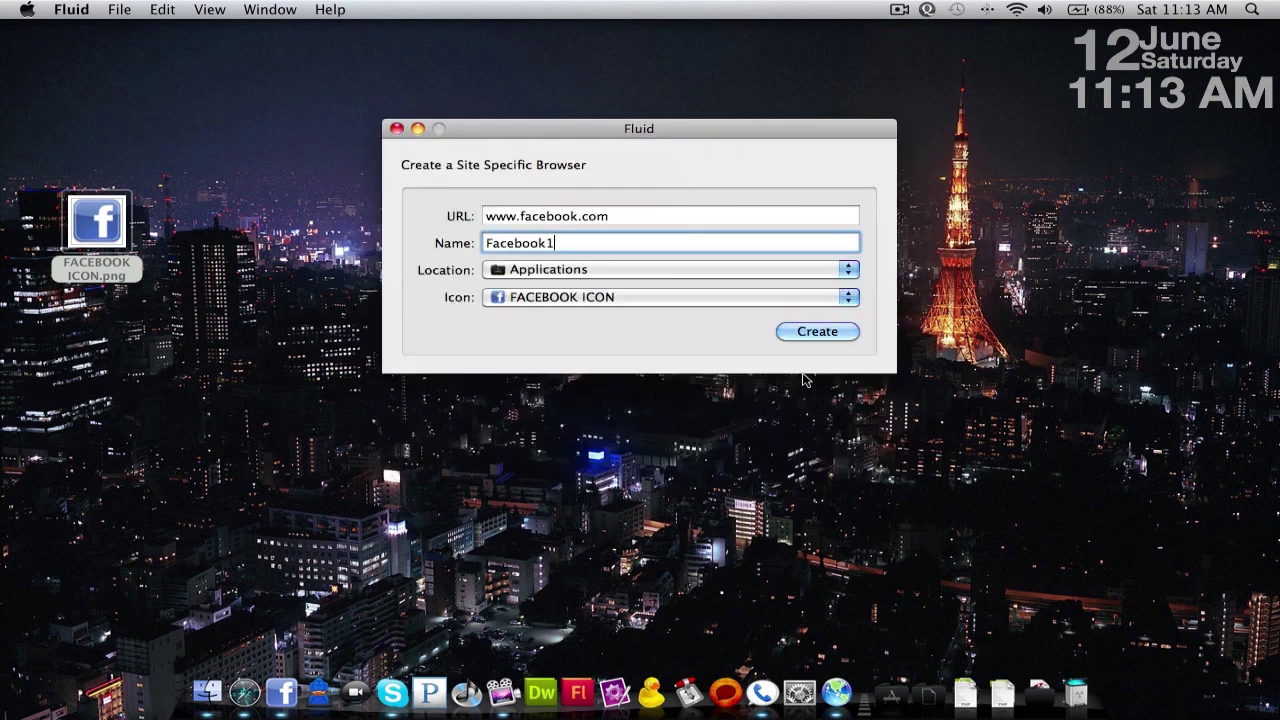
left_click(814, 334)
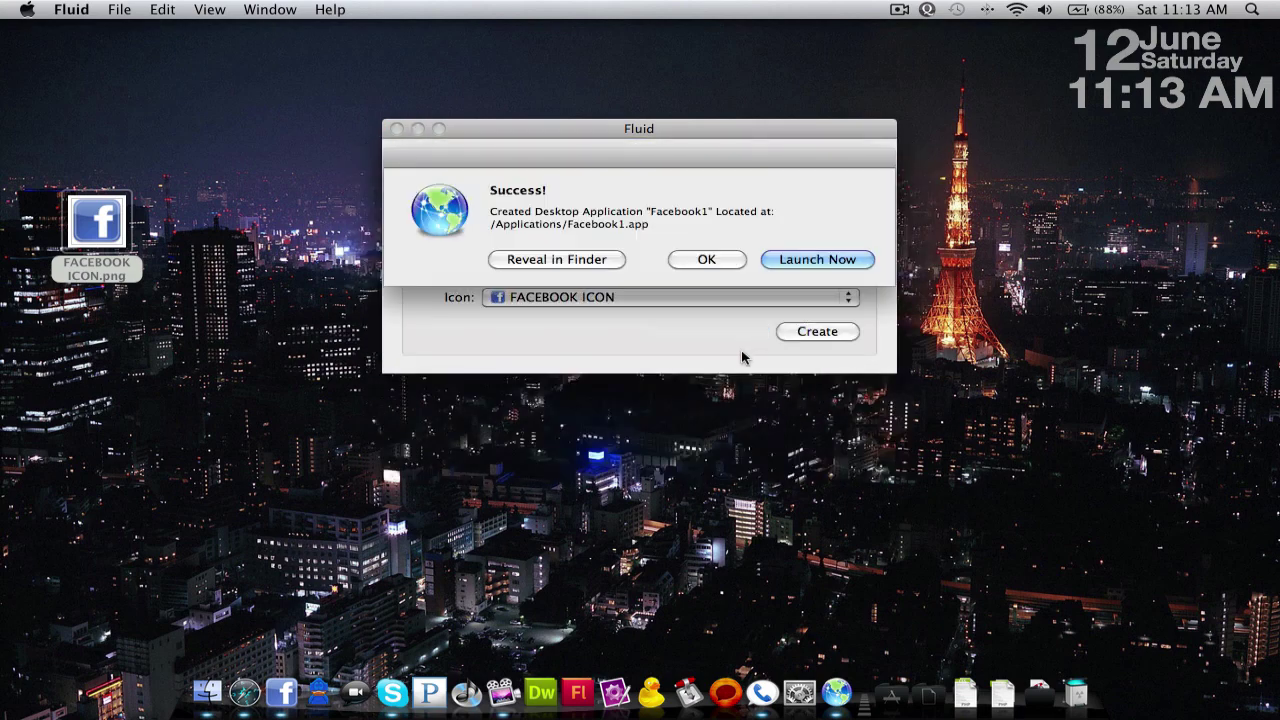
left_click(818, 257)
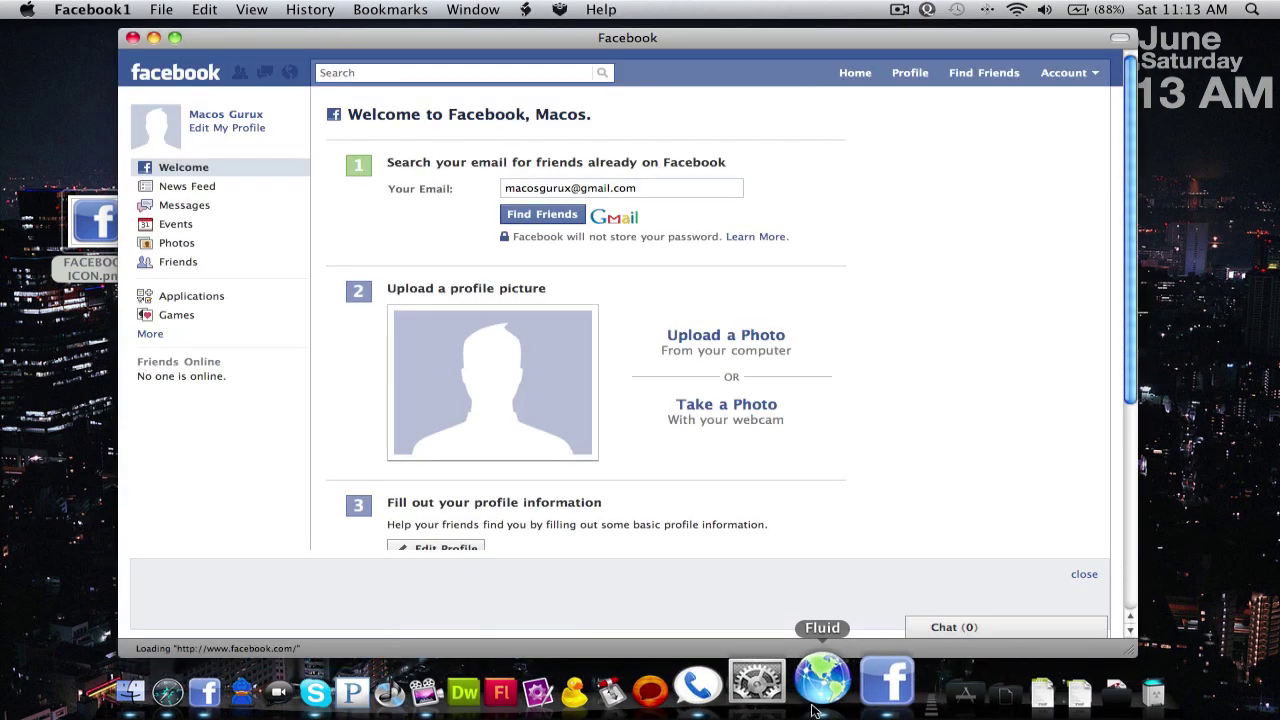
Step: Quit Fluid and open the Facebook1 app's preferences
right_click(815, 708)
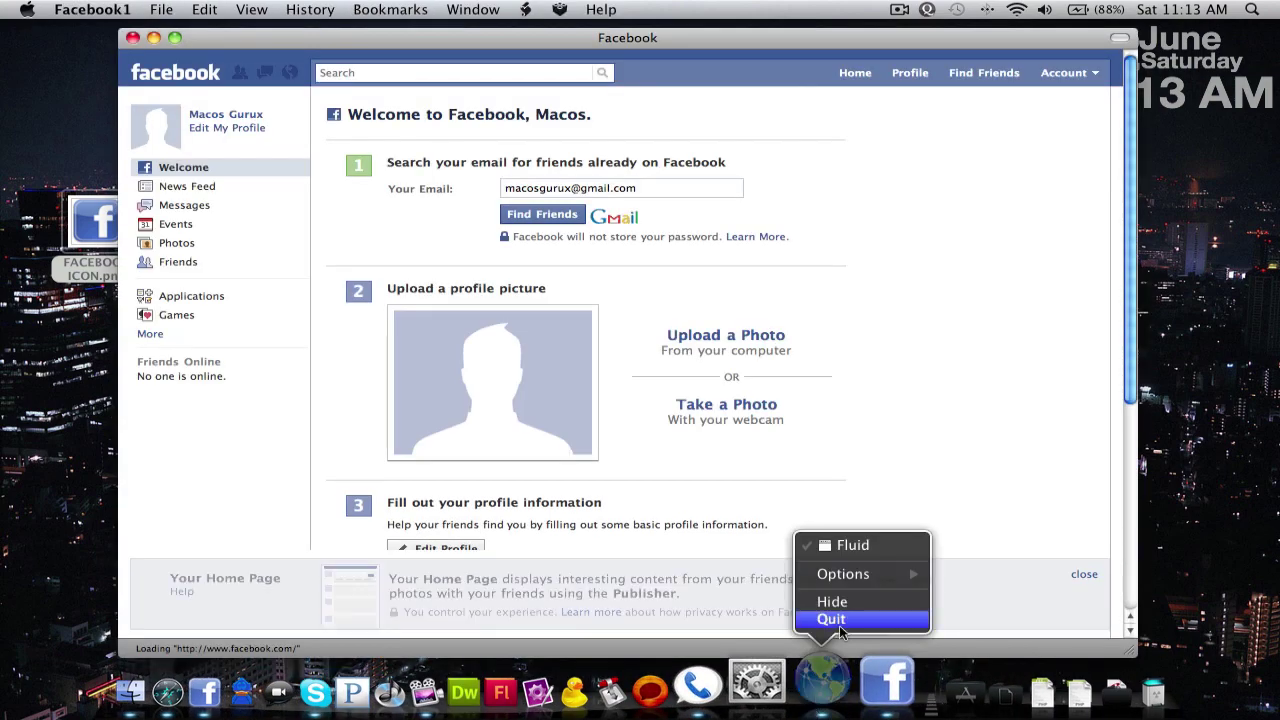
left_click(829, 617)
left_click(72, 9)
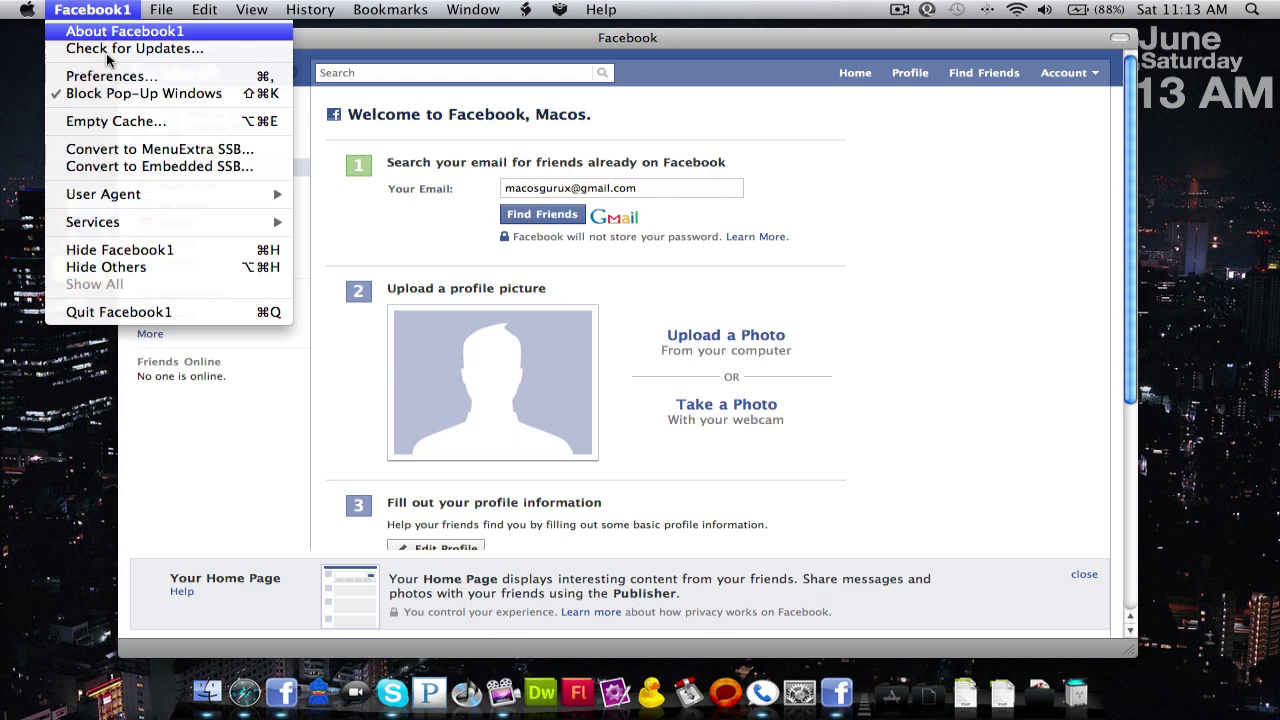
left_click(113, 87)
left_click(398, 208)
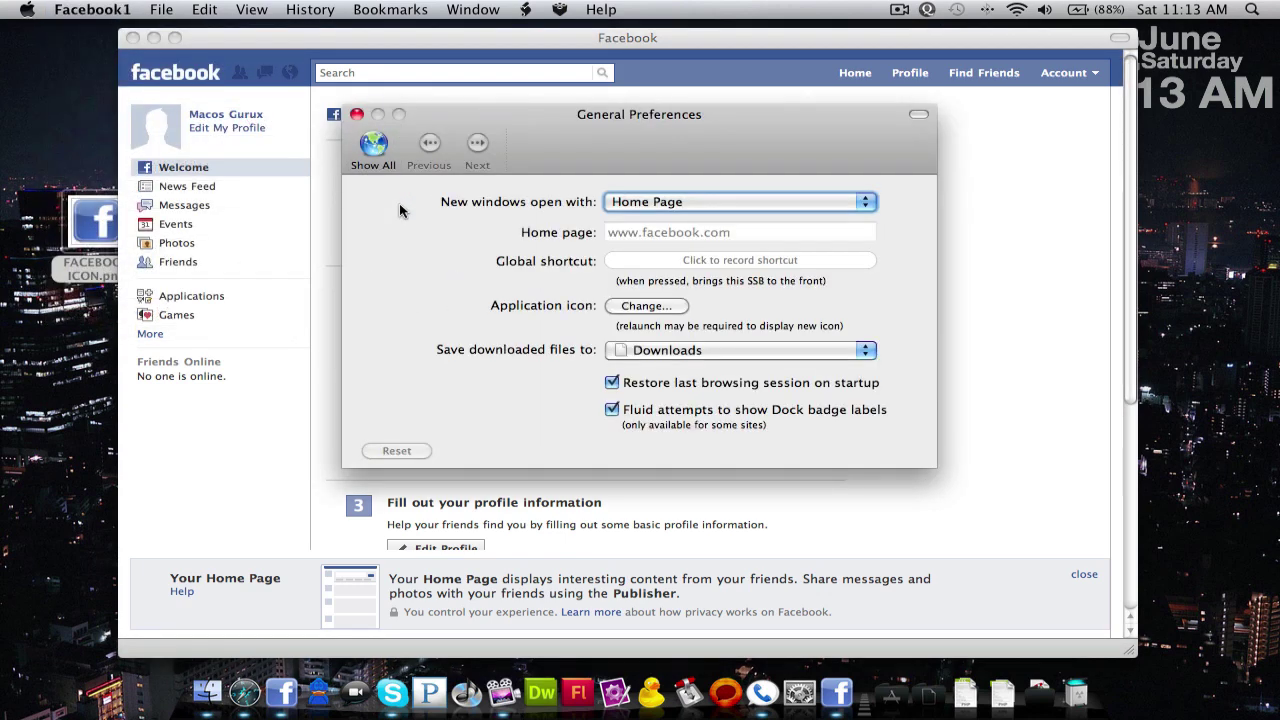
left_click(382, 147)
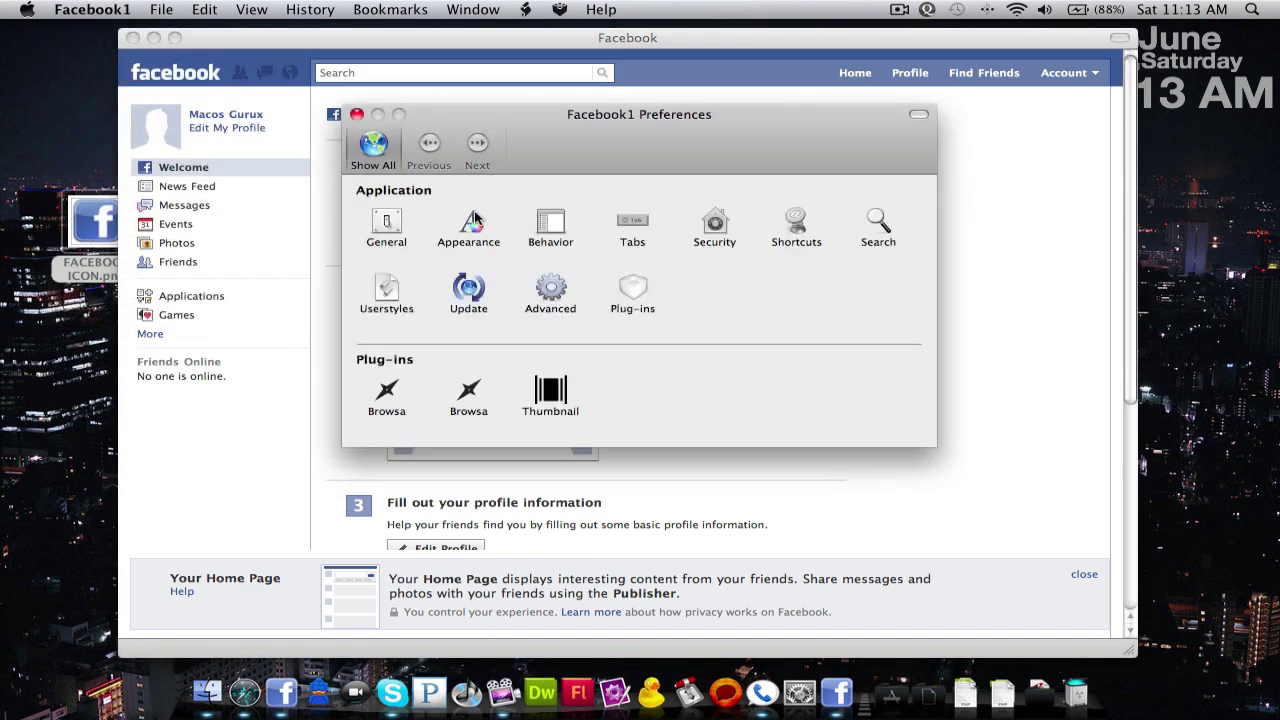
Step: Set the Facebook1 window style to HUD (Black) and reopen the window
left_click(470, 225)
left_click(552, 202)
left_click(562, 218)
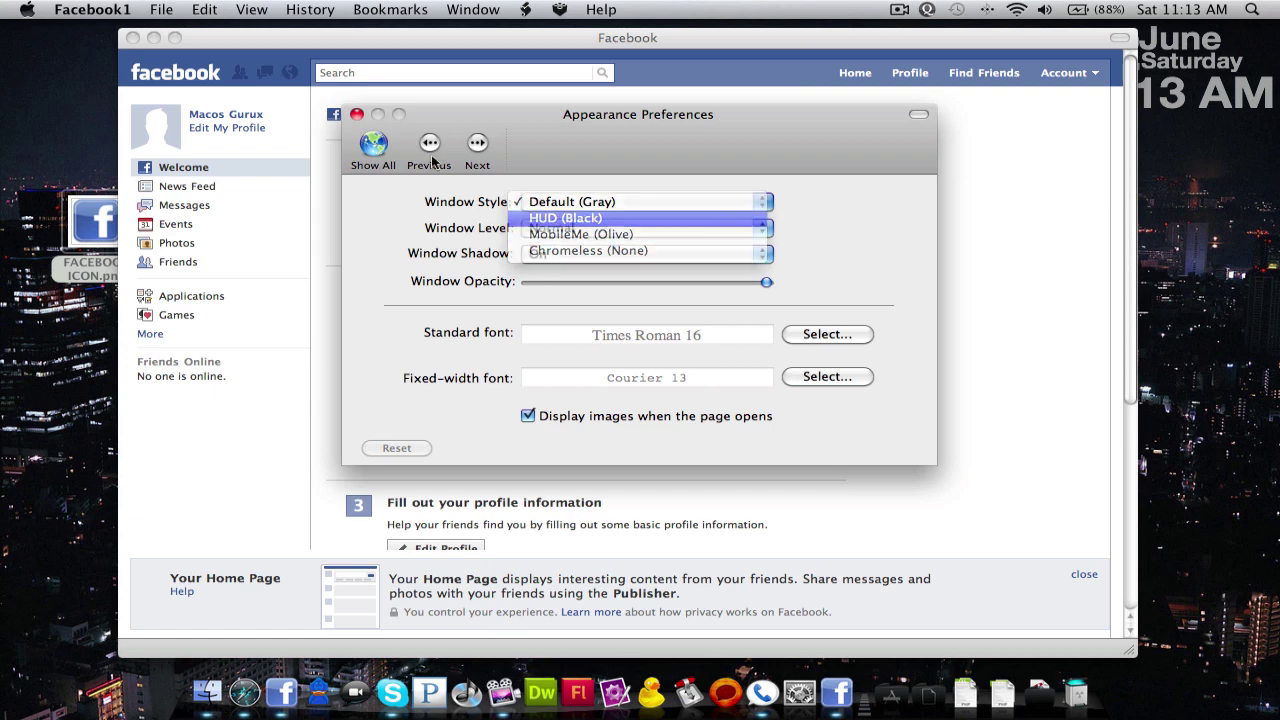
left_click(356, 114)
left_click(132, 40)
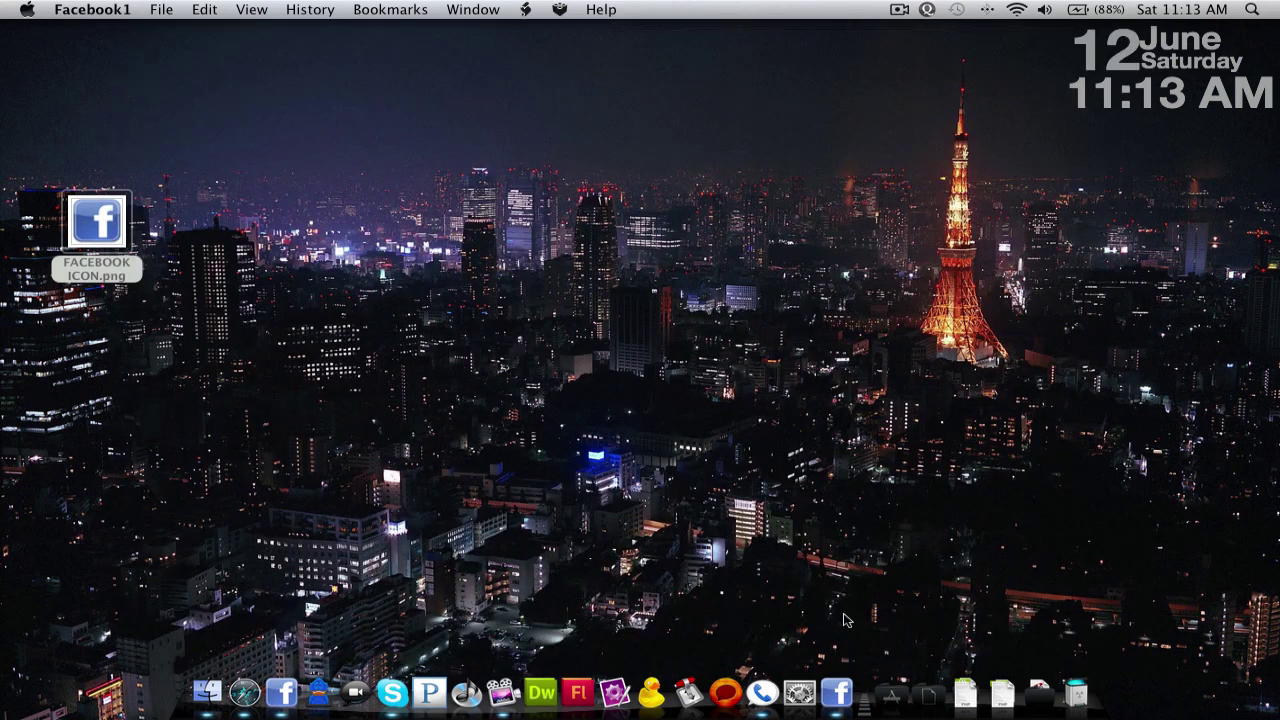
left_click(837, 692)
Step: Turn off tabbed browsing in the Facebook1 Tabs preferences
left_click(92, 9)
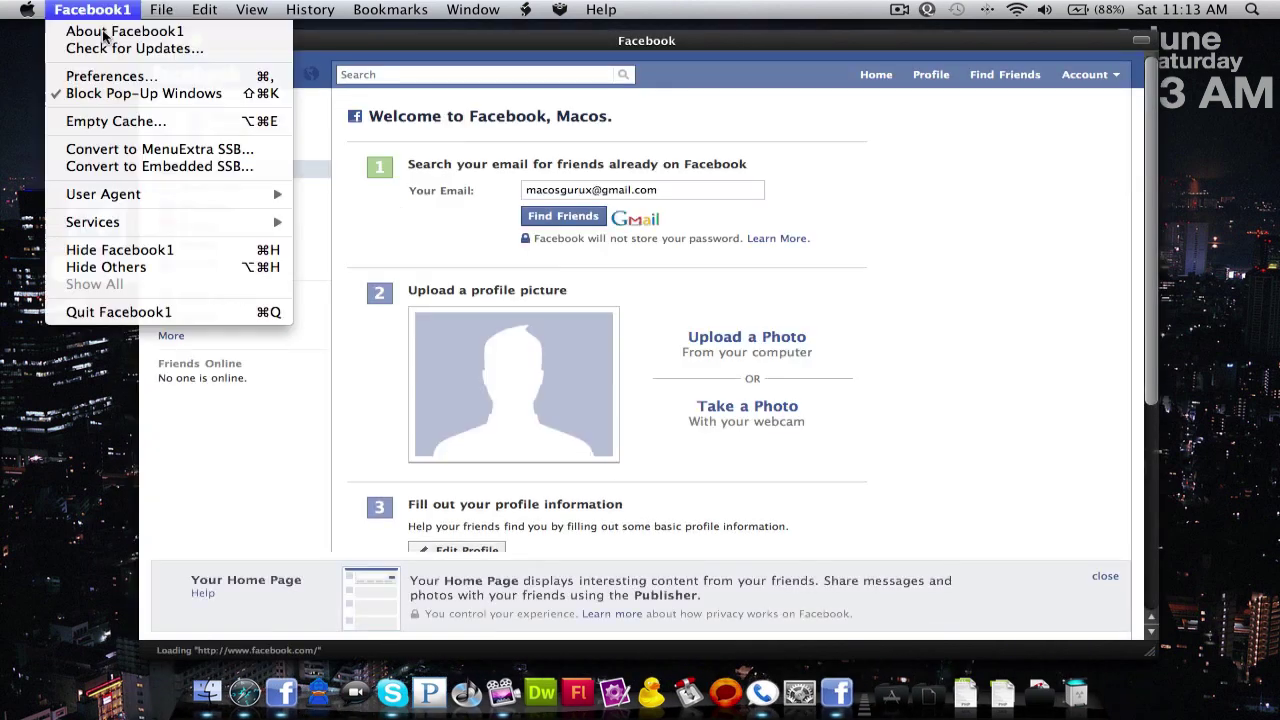
left_click(62, 78)
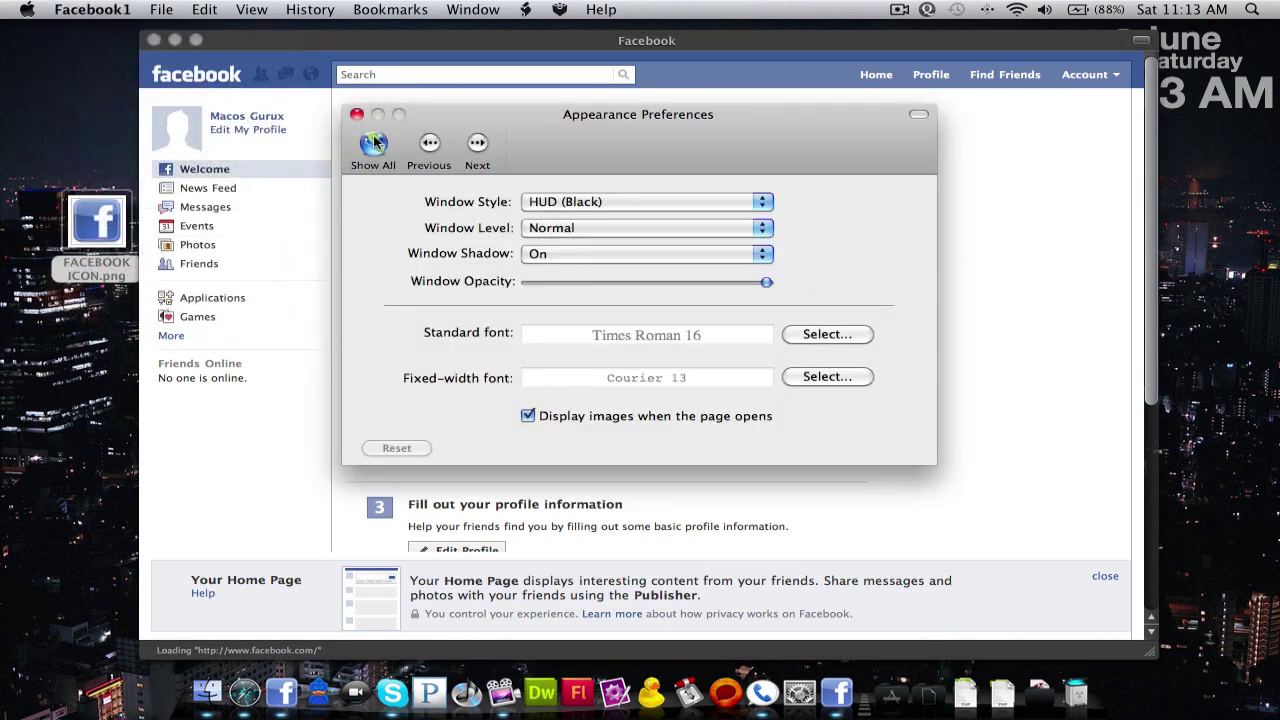
left_click(373, 143)
left_click(552, 226)
left_click(368, 143)
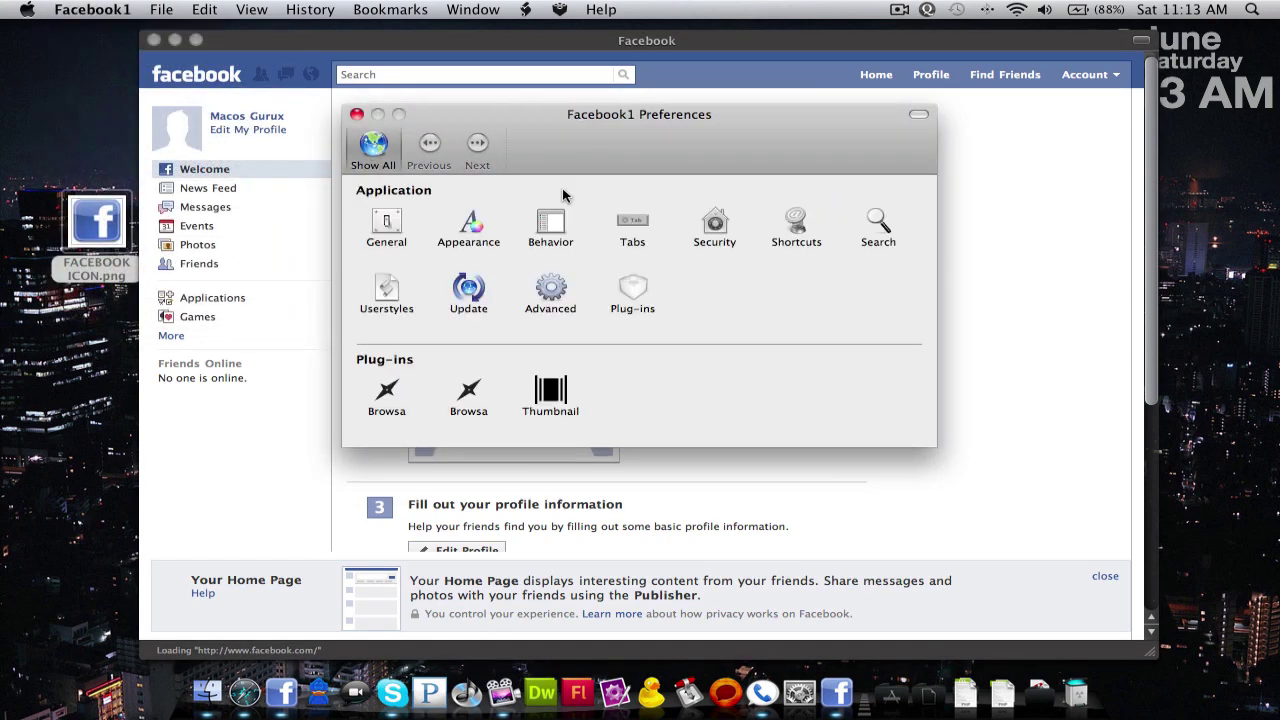
left_click(618, 222)
left_click(536, 200)
left_click(536, 200)
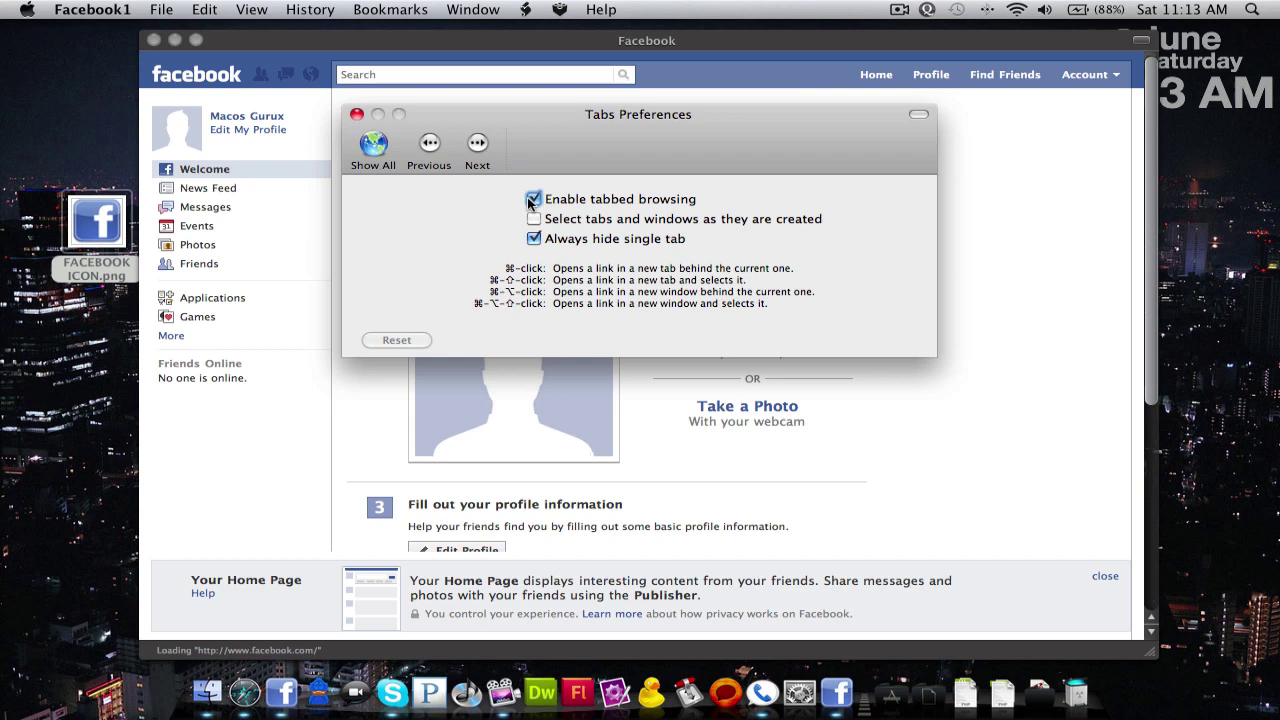
left_click(536, 200)
left_click(373, 145)
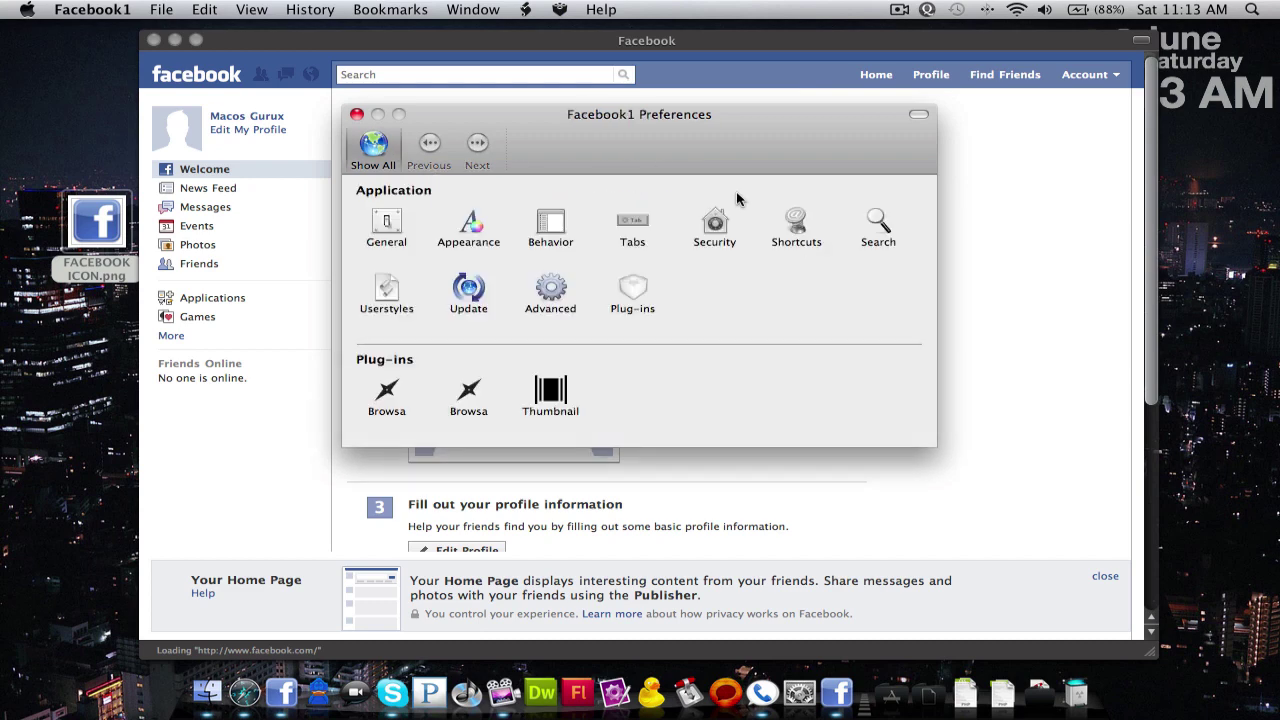
left_click(470, 393)
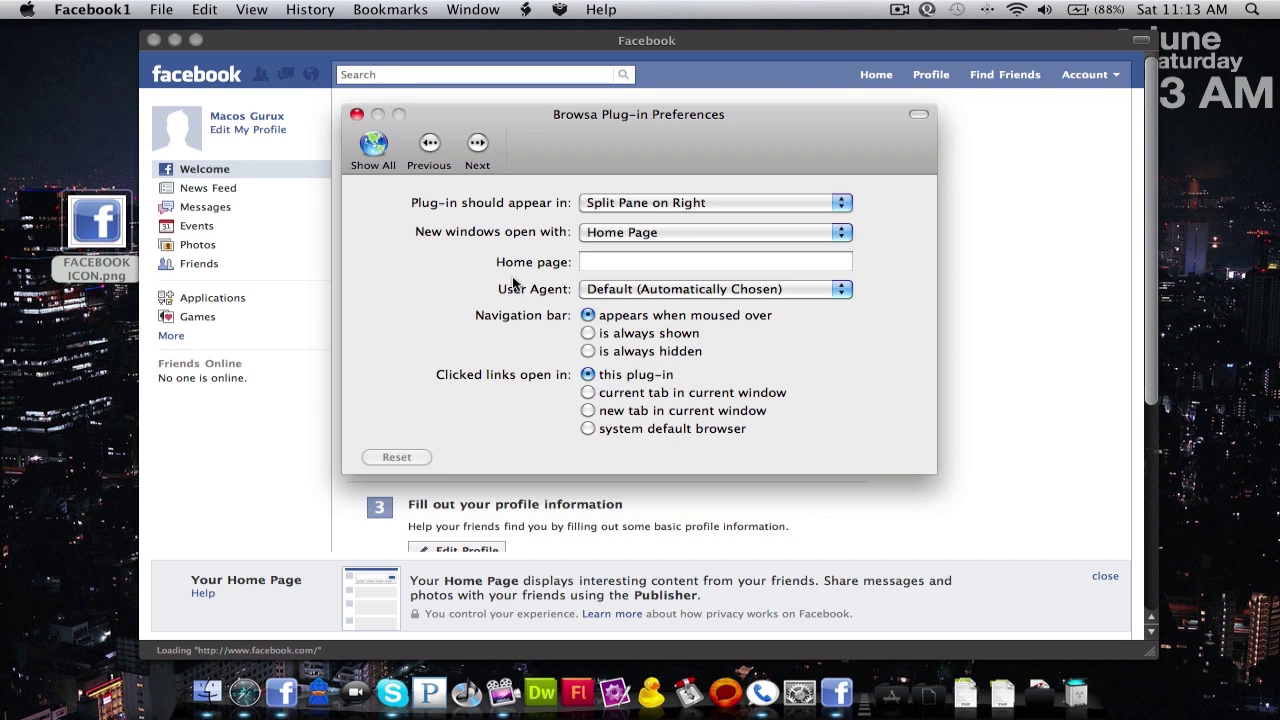
left_click(616, 260)
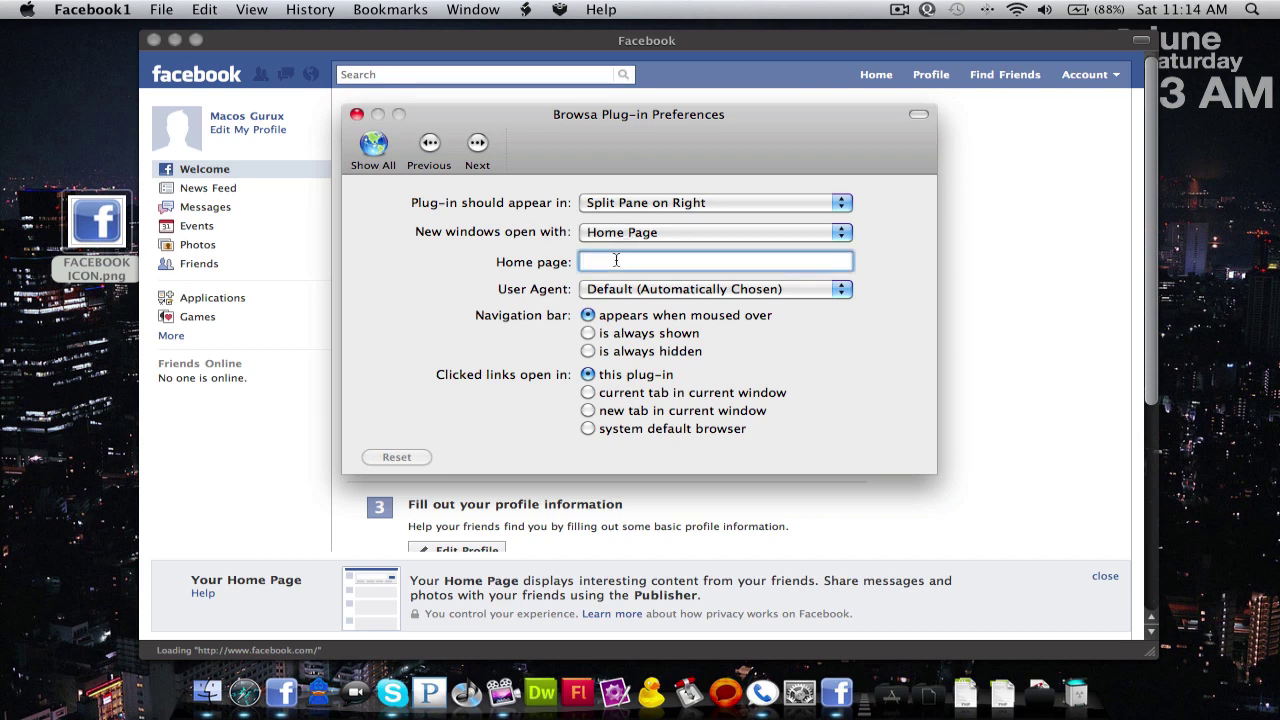
type("www.twitter.com")
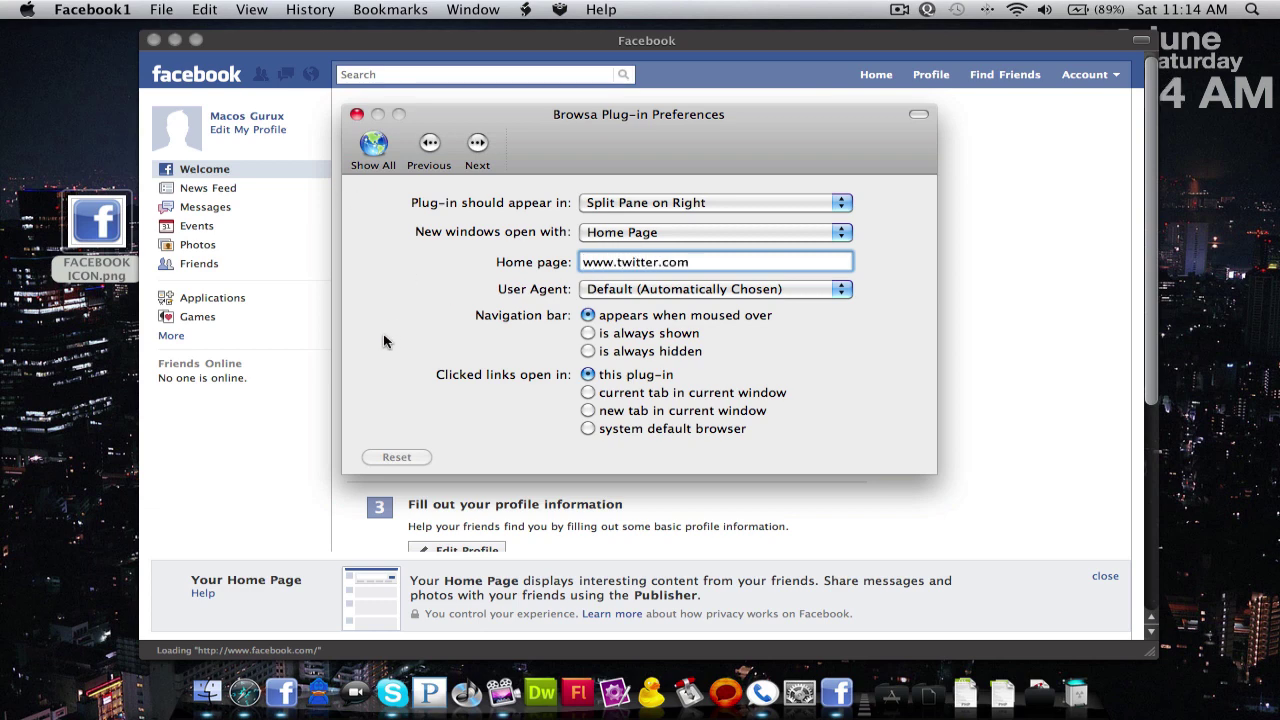
Step: Open the Browsa Twitter side pane on the right of the Facebook page
left_click(356, 114)
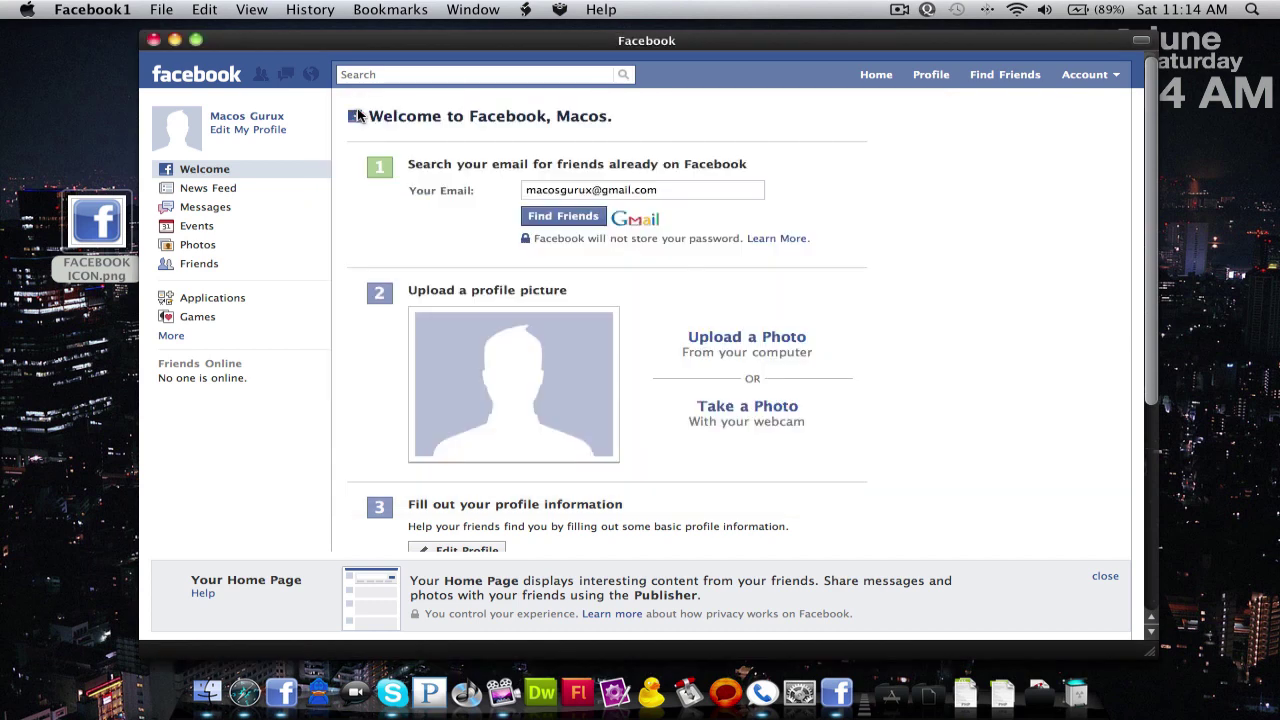
left_click(1141, 41)
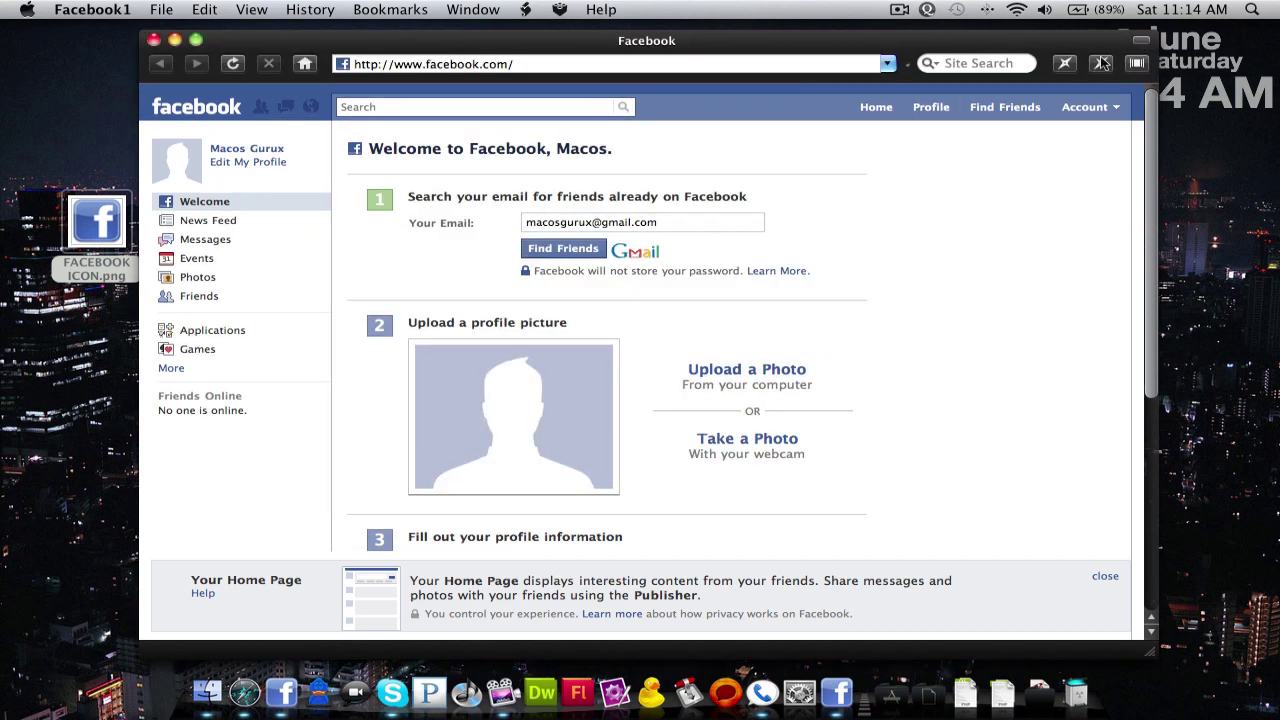
left_click(1101, 63)
left_click(1065, 63)
left_click(1101, 63)
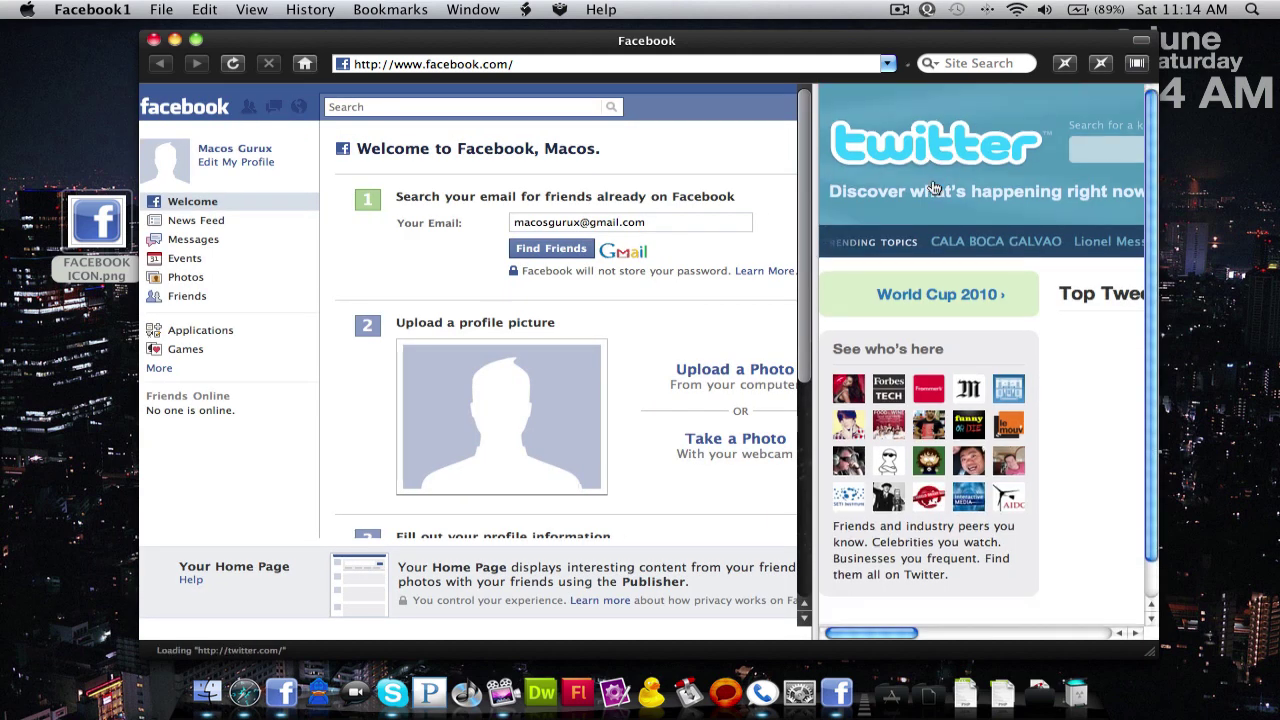
scroll(900, 230, "left", 5)
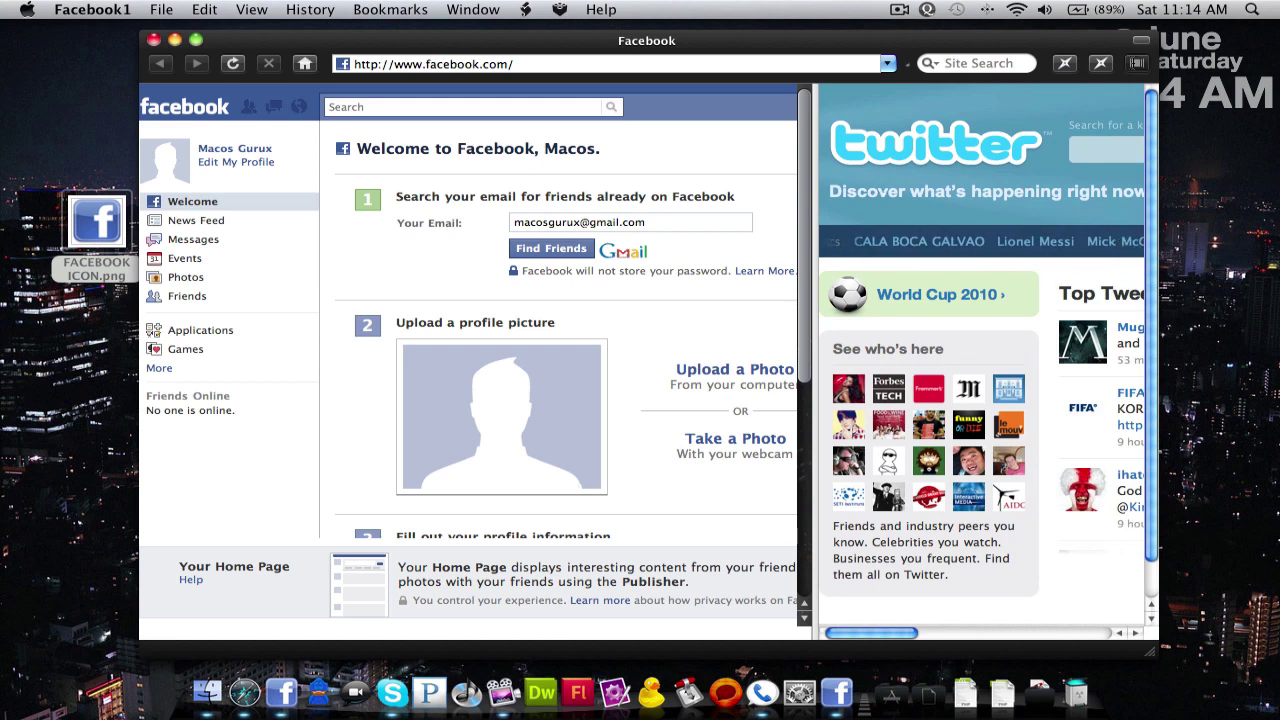
left_click(1136, 63)
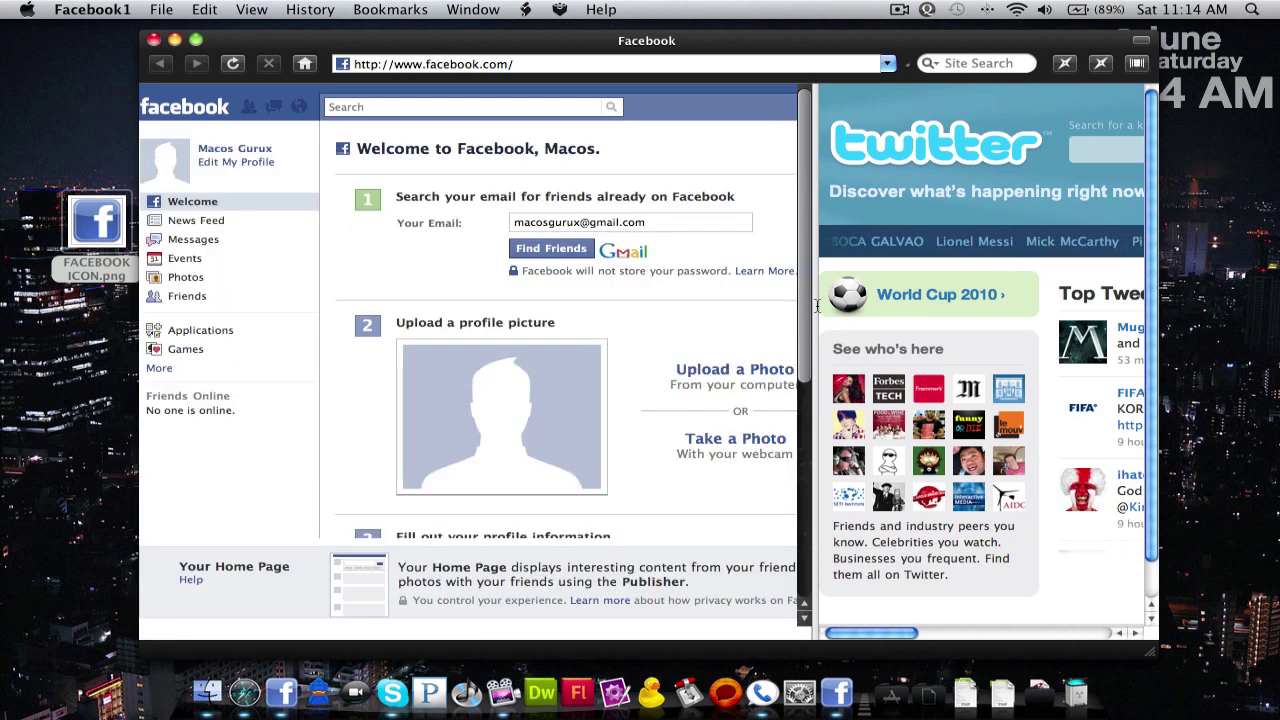
scroll(508, 358, "right", 4)
scroll(508, 358, "left", 3)
scroll(614, 343, "right", 3)
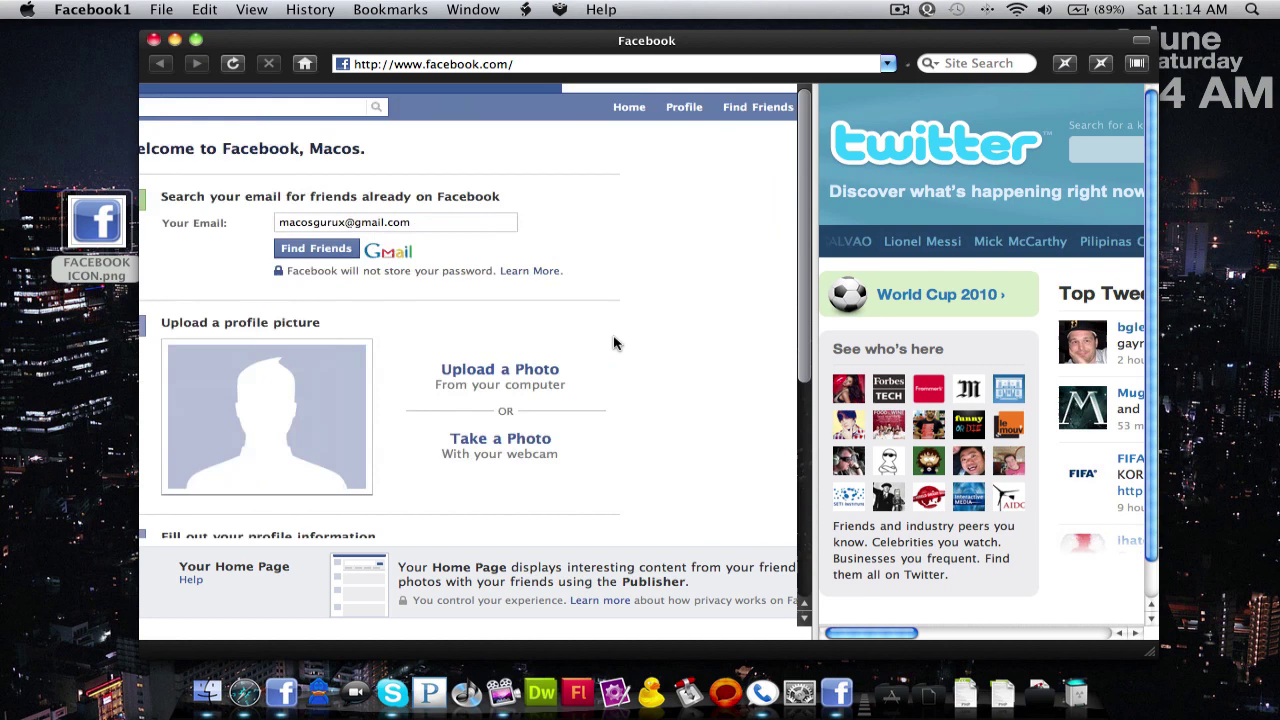
scroll(614, 343, "left", 3)
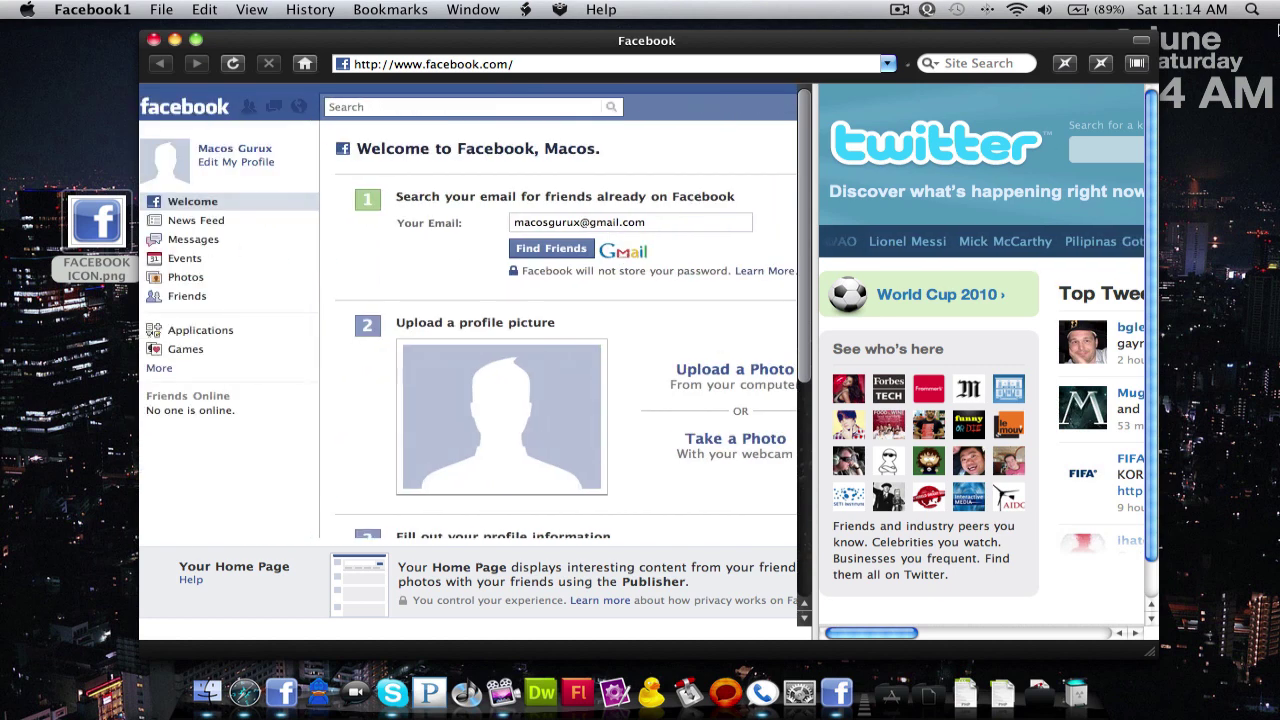
left_click(1141, 40)
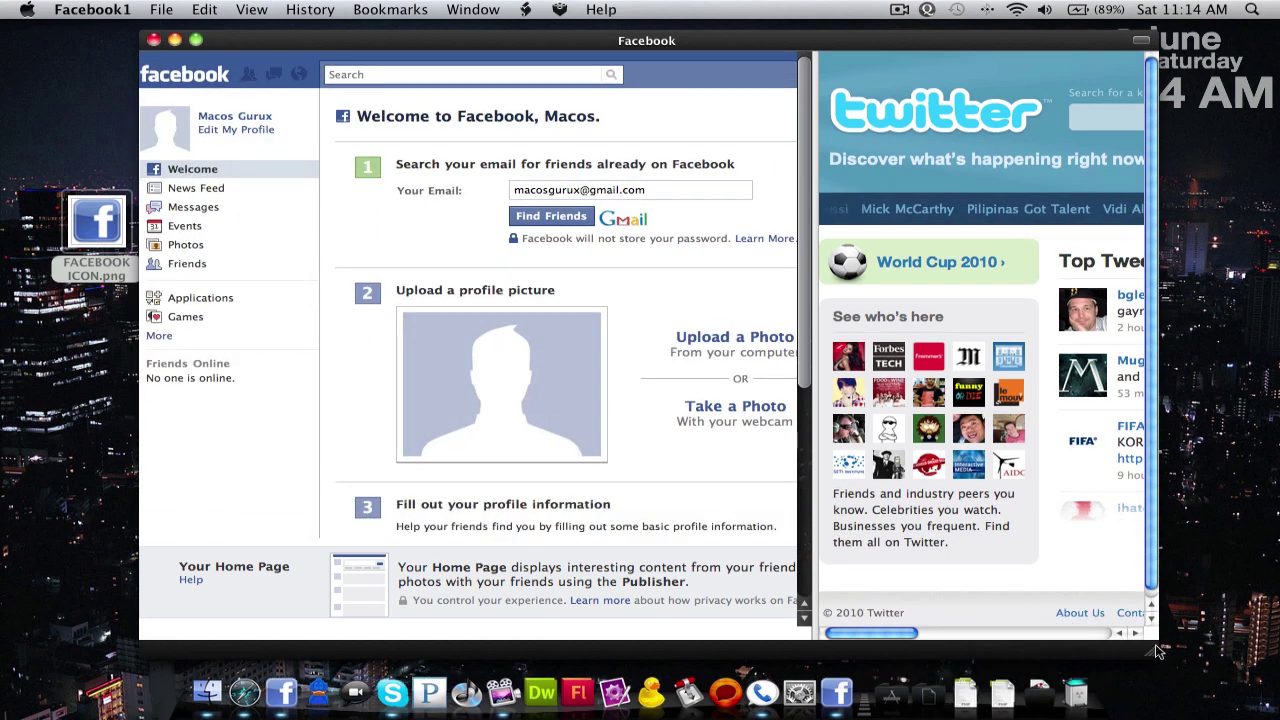
Step: Widen the Facebook1 window and drag the divider right to enlarge the Facebook pane
left_click_drag(1148, 650, 1258, 632)
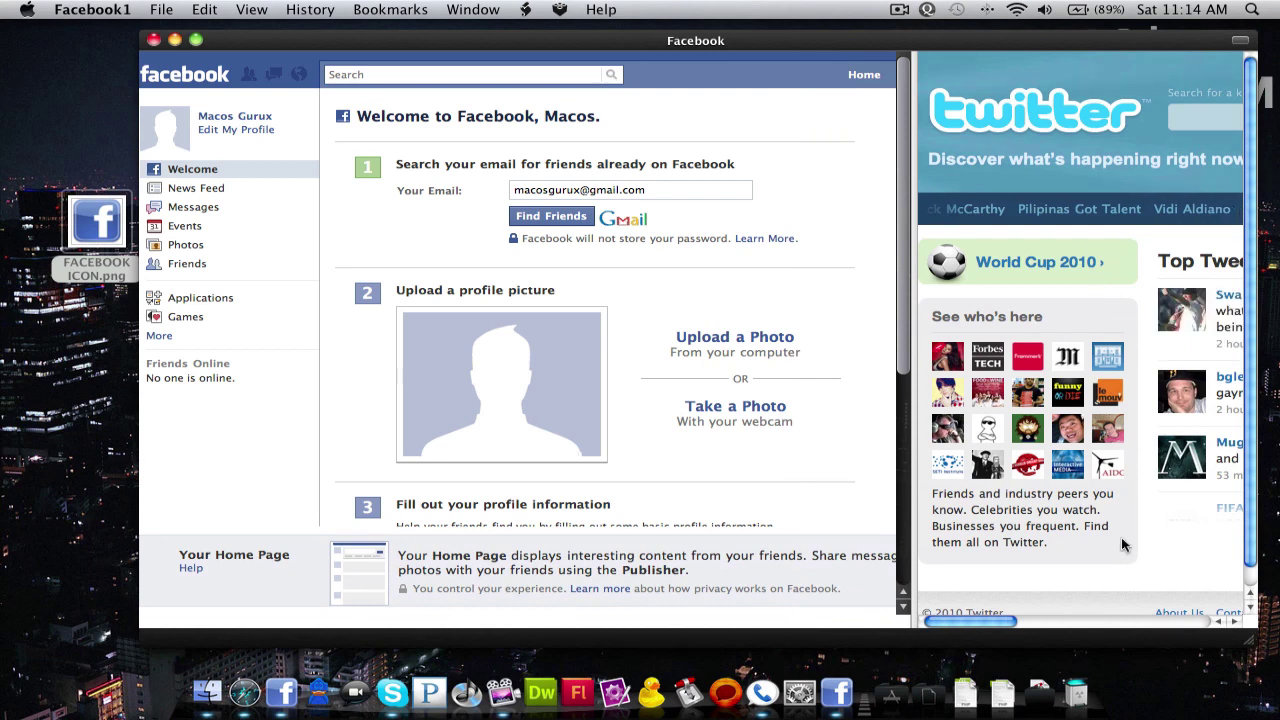
scroll(1121, 540, "right", 10)
scroll(1121, 540, "left", 10)
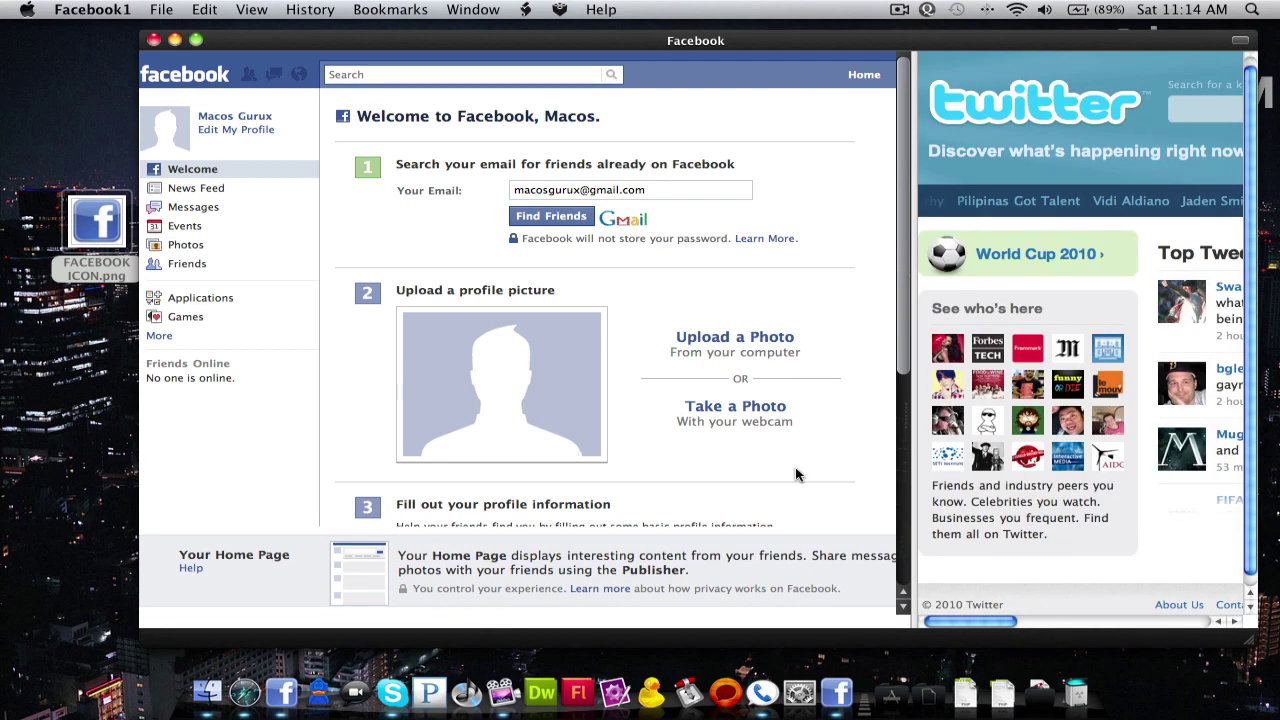
scroll(300, 288, "down", 1)
scroll(299, 291, "up", 1)
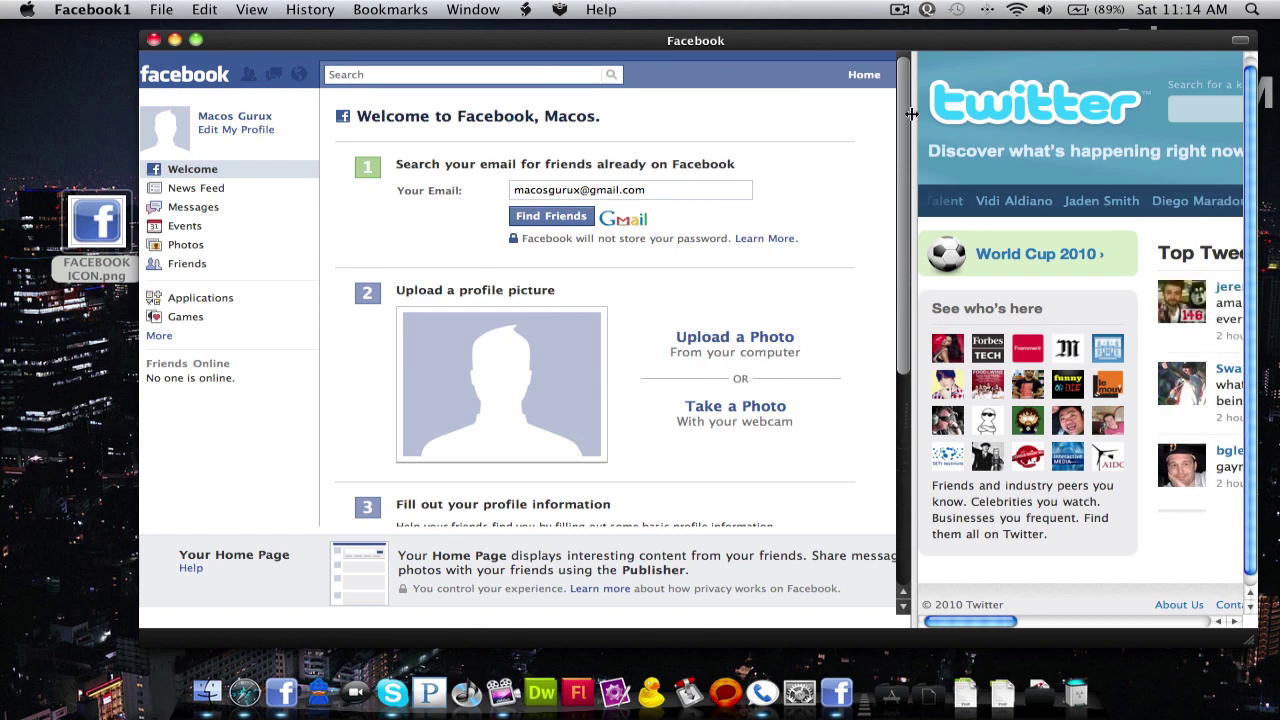
left_click_drag(913, 101, 1037, 100)
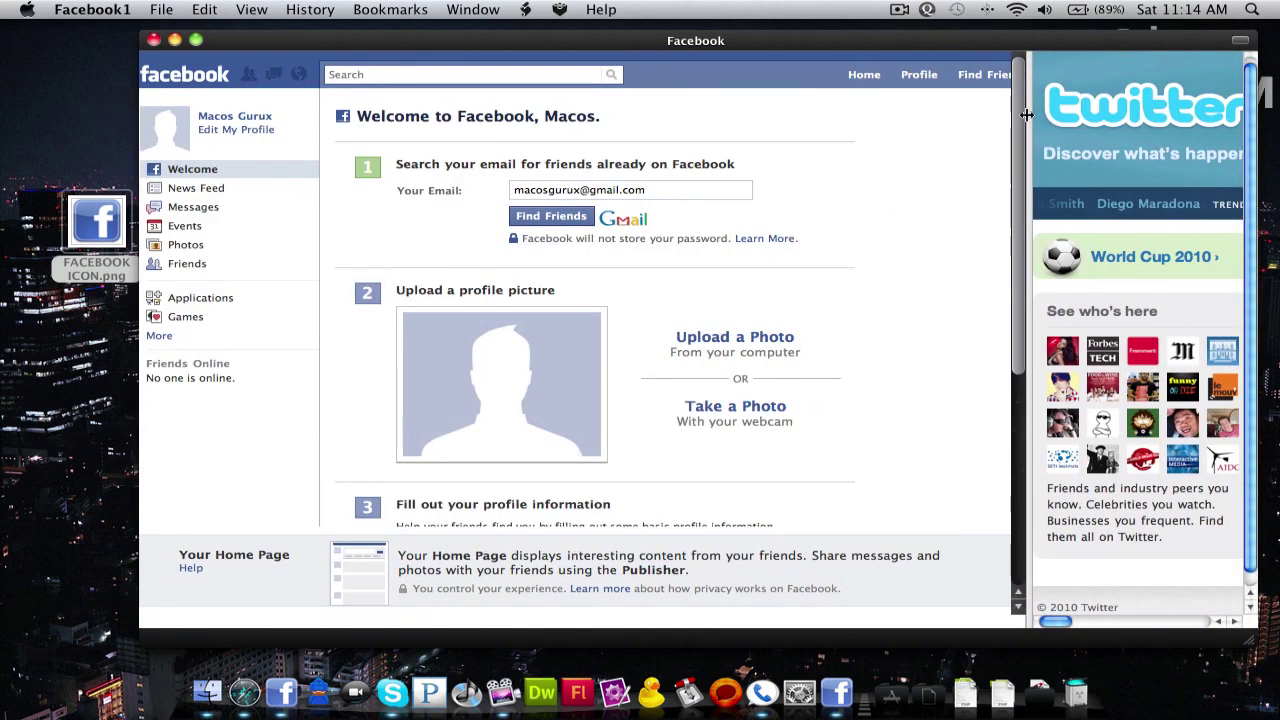
Step: Search userscripts.org for 'facebook fluid' and install the Facebook Dock Badges script
left_click(525, 10)
left_click(560, 121)
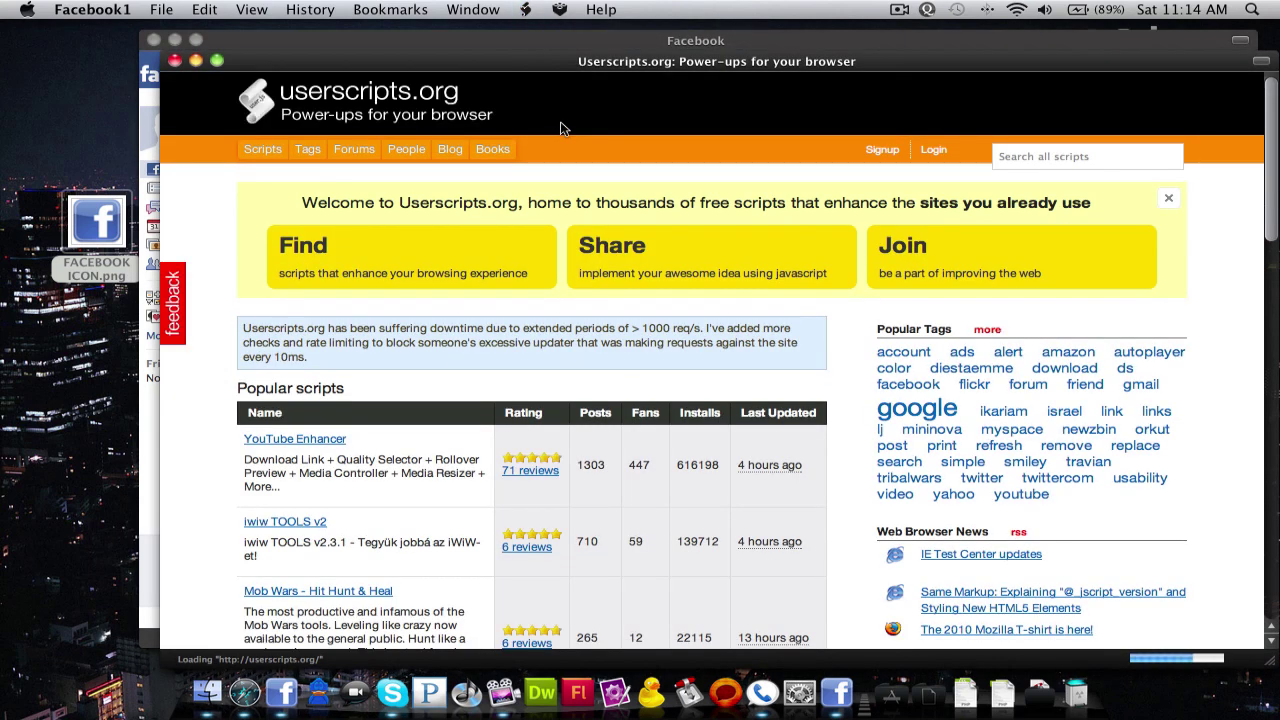
left_click(1010, 152)
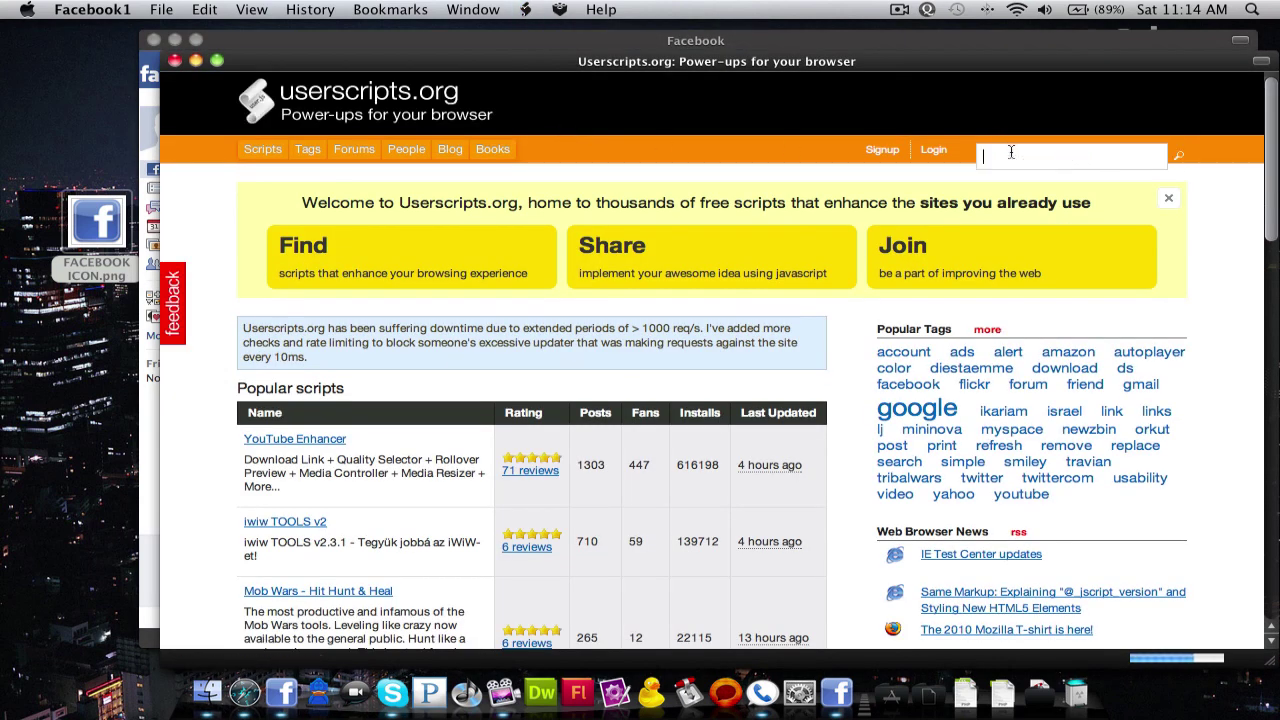
type("facebook")
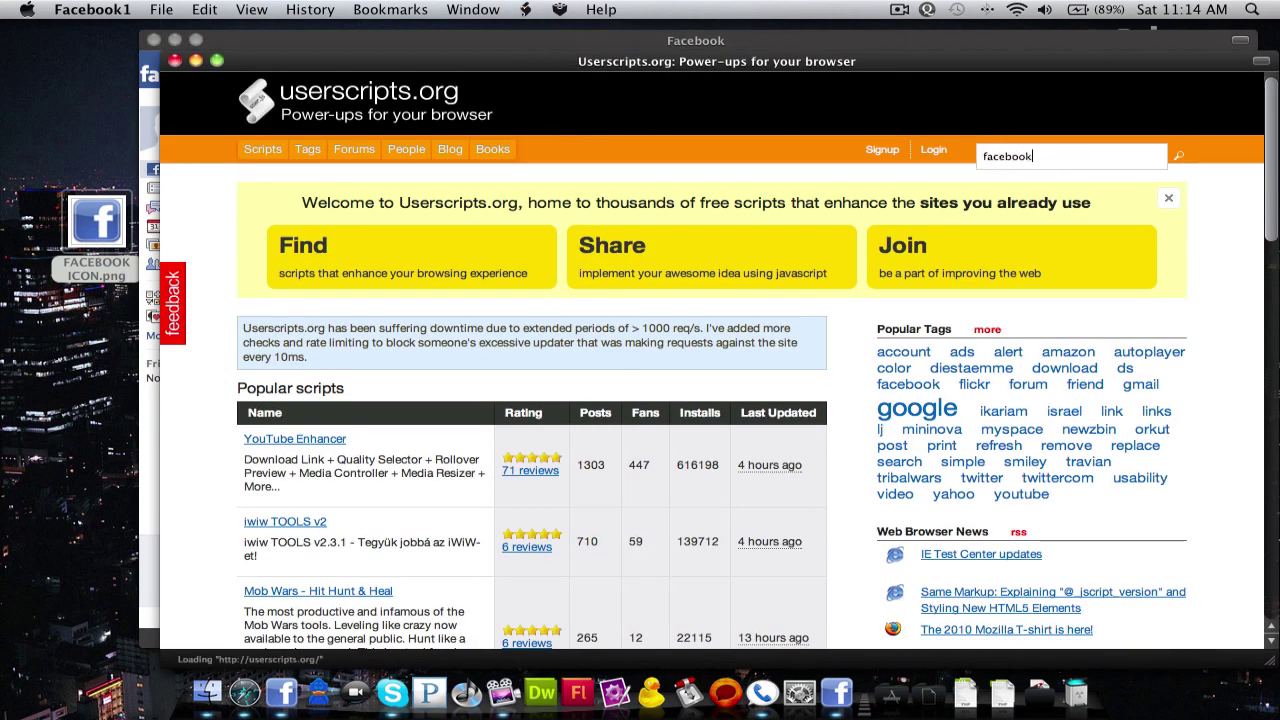
type(" fluid")
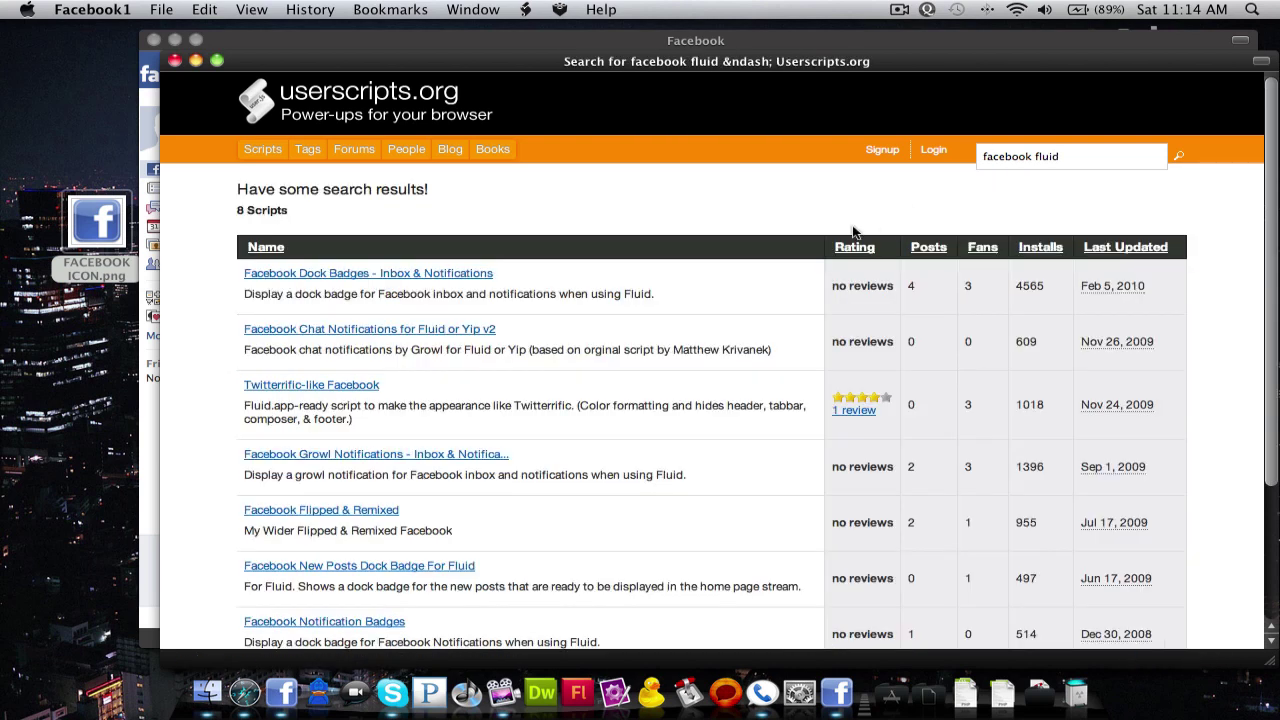
left_click(478, 281)
left_click(917, 202)
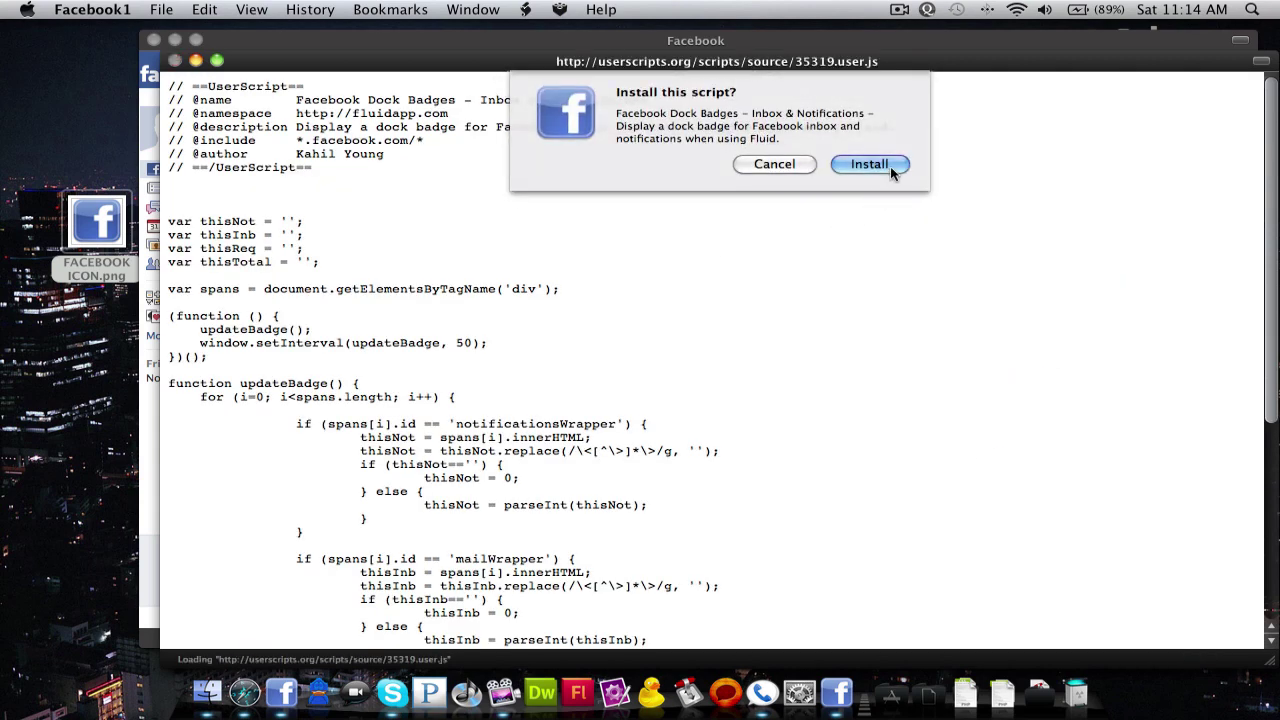
left_click(869, 164)
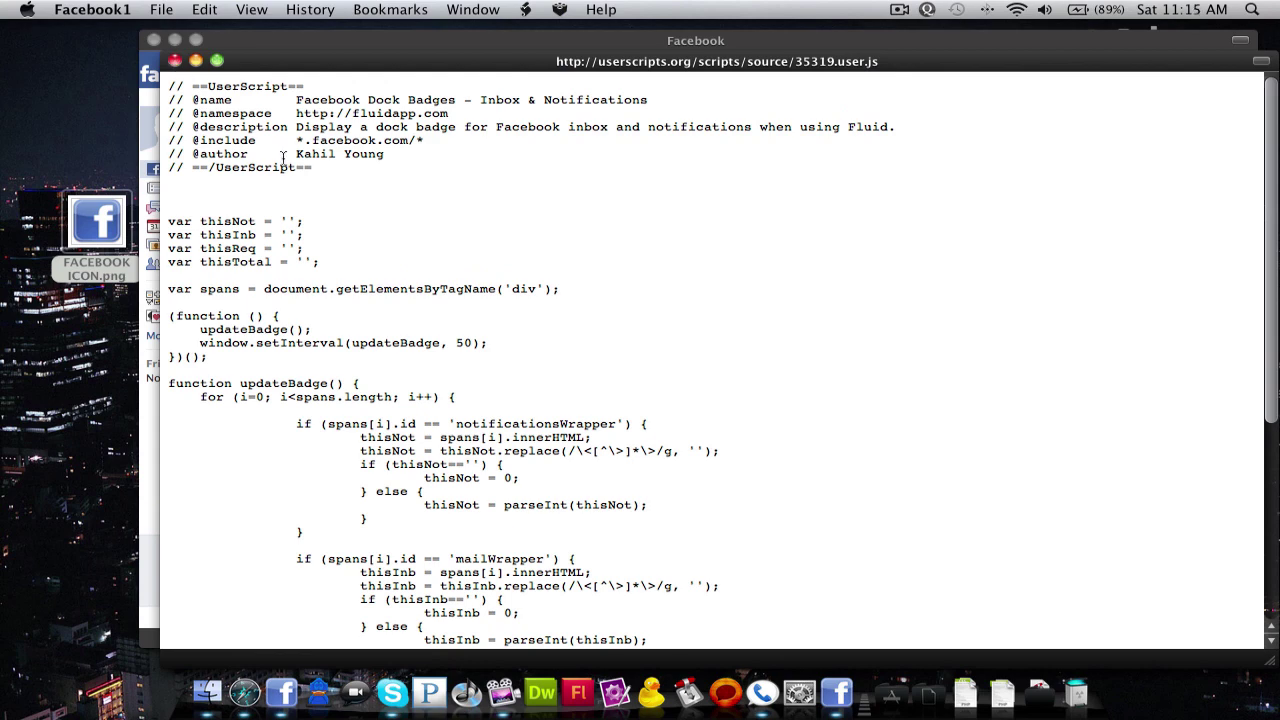
Step: Install the Facebook Chat Notifications for Fluid or Yip v2 script from the search results
left_click(1259, 63)
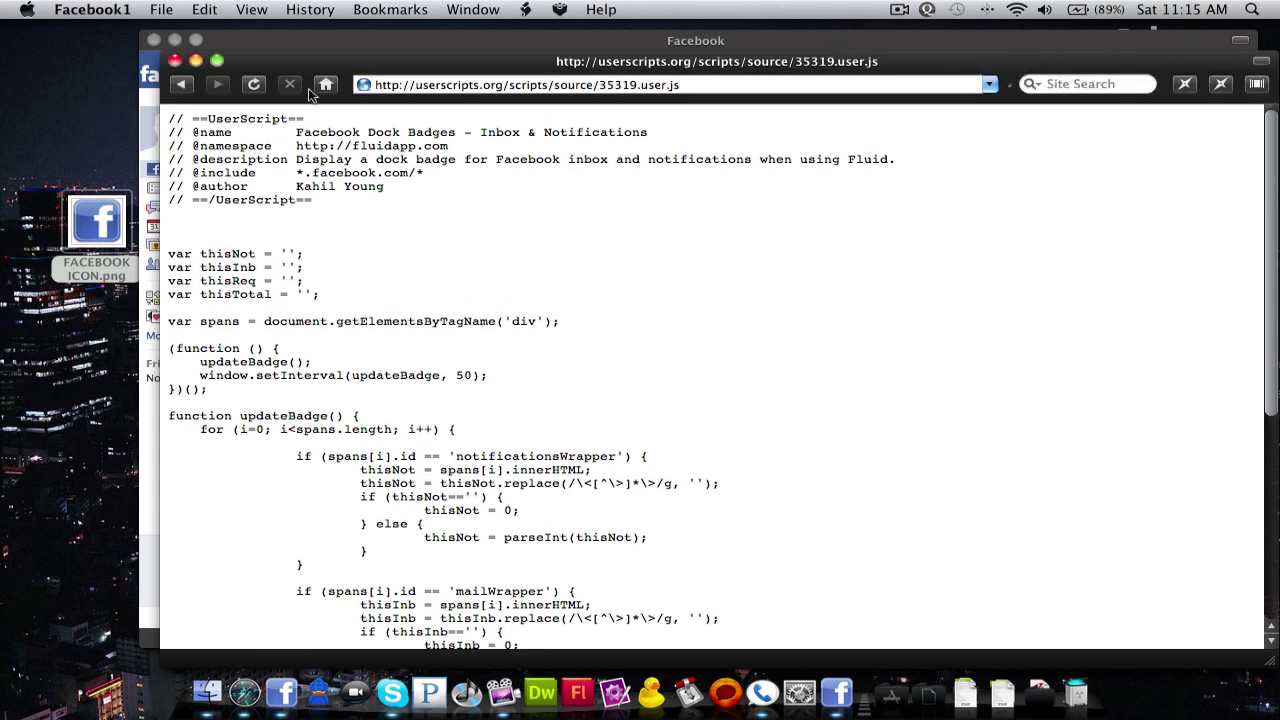
left_click(186, 83)
left_click(186, 83)
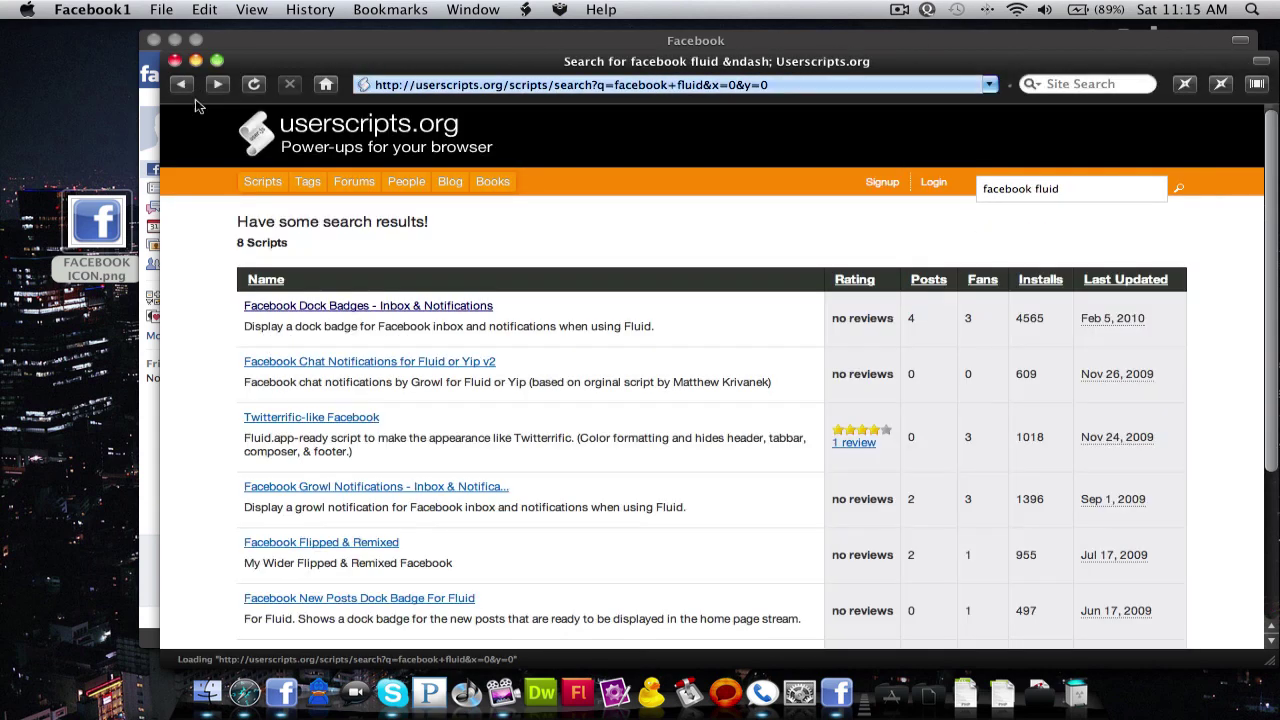
left_click(334, 364)
left_click(879, 235)
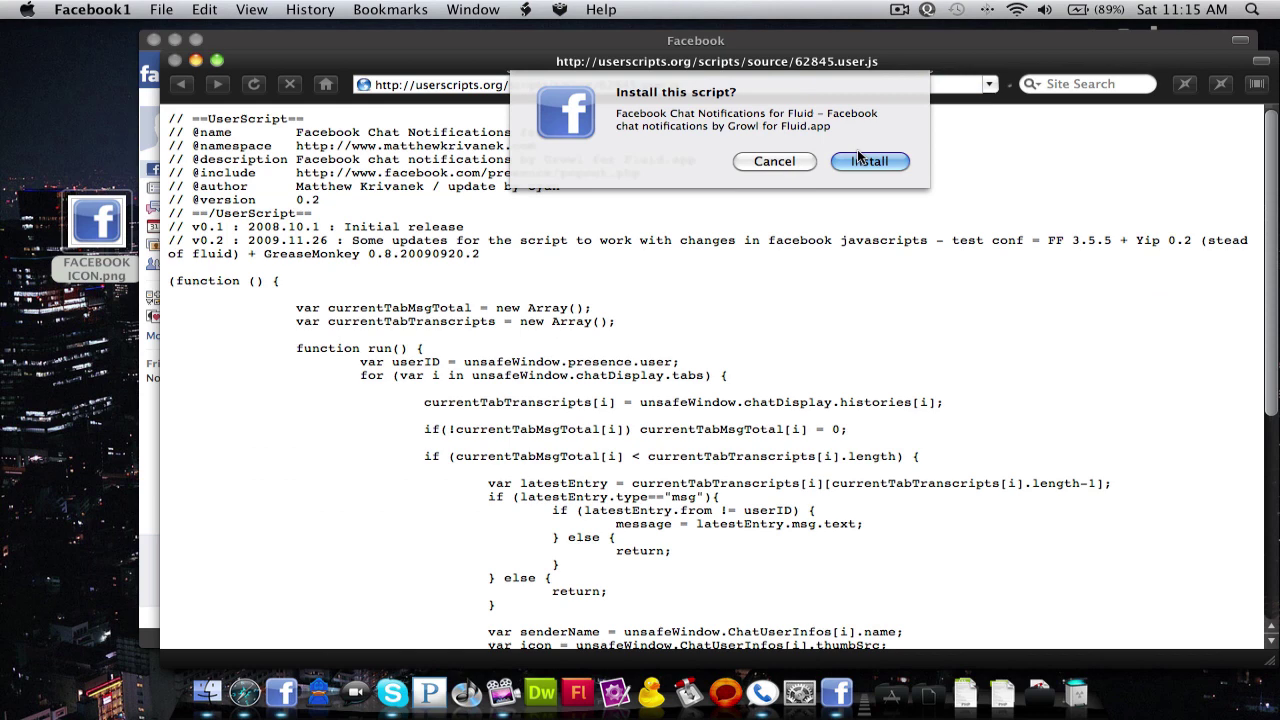
key("Return")
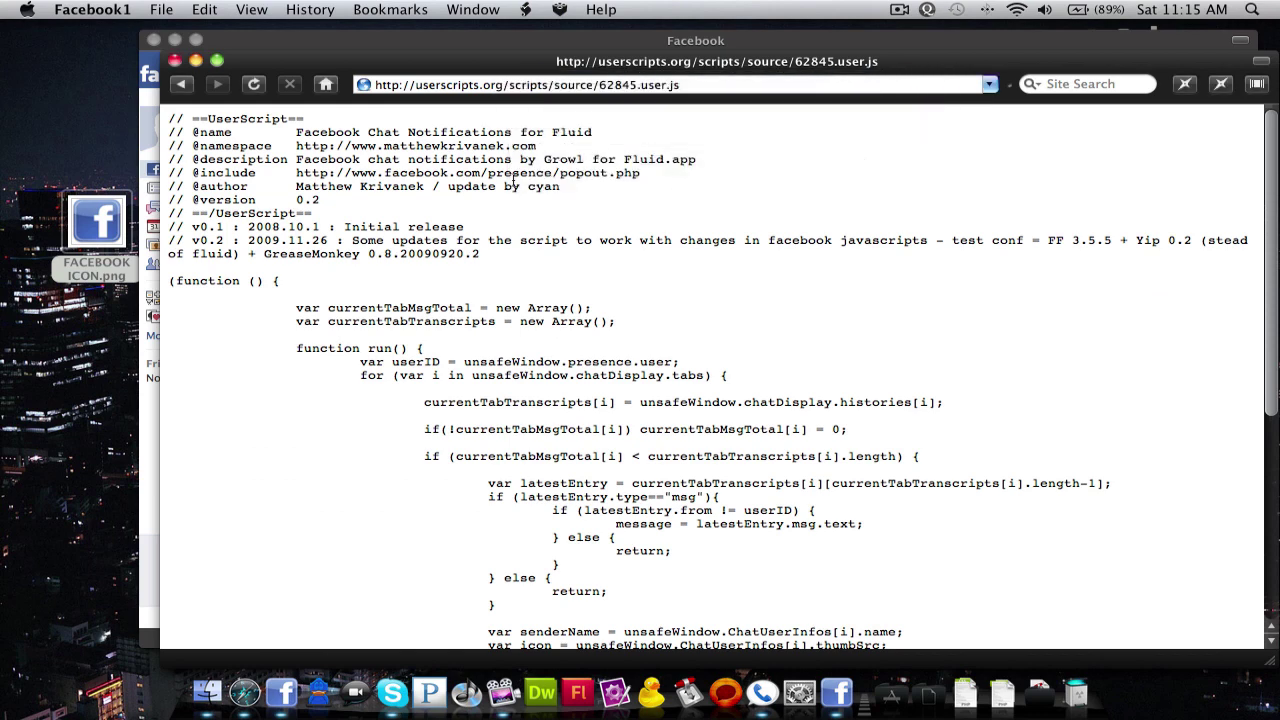
left_click(181, 86)
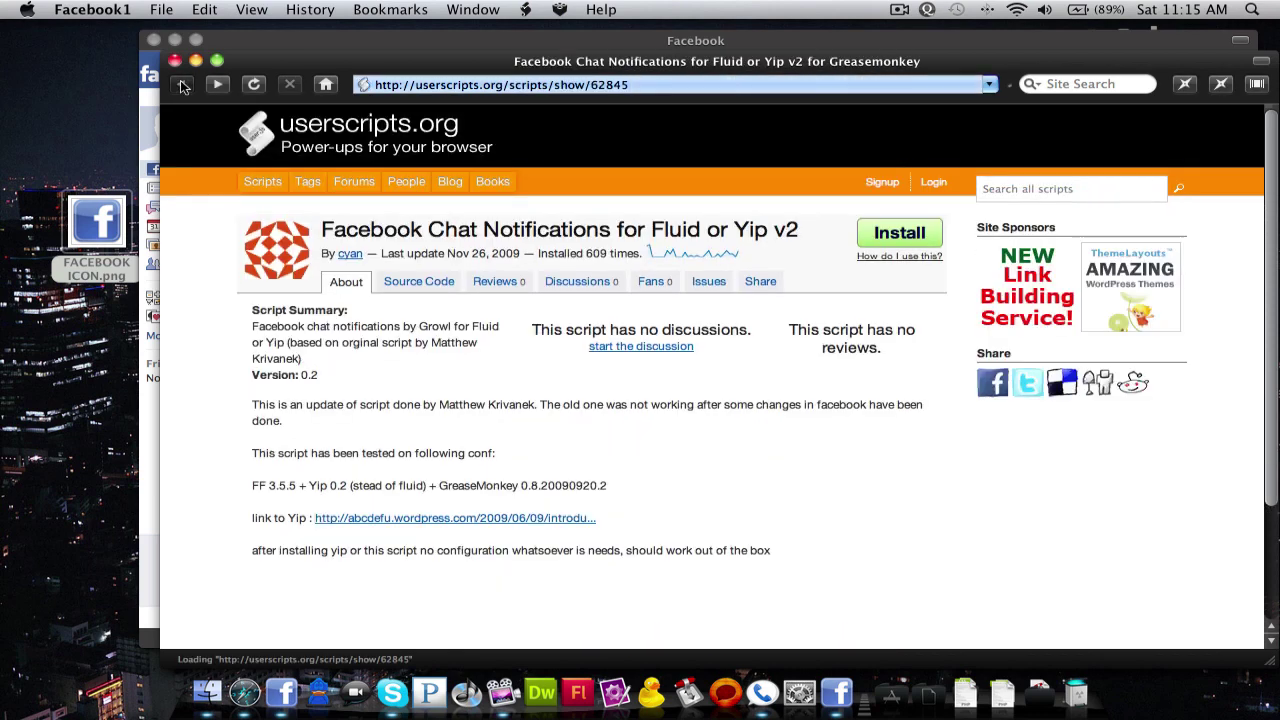
left_click(181, 86)
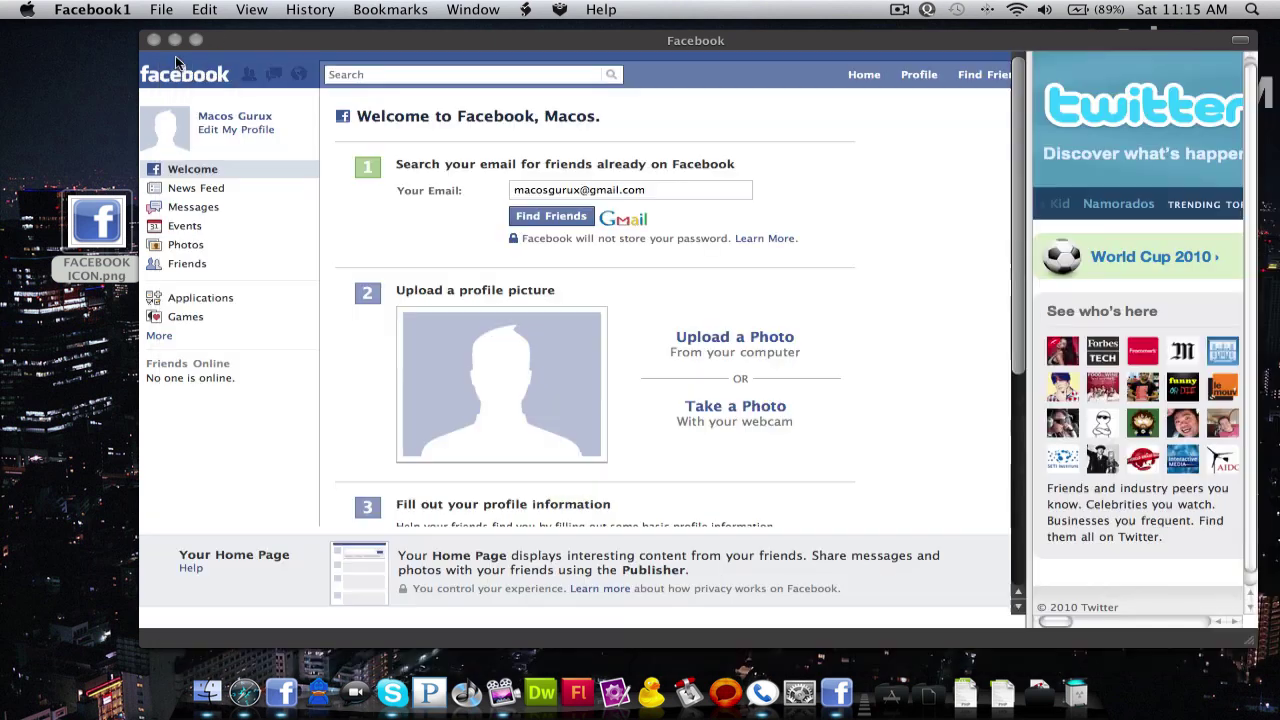
Step: Close the userscripts.org window and the Browsa Twitter pane, then hide the navigation bar
left_click(174, 61)
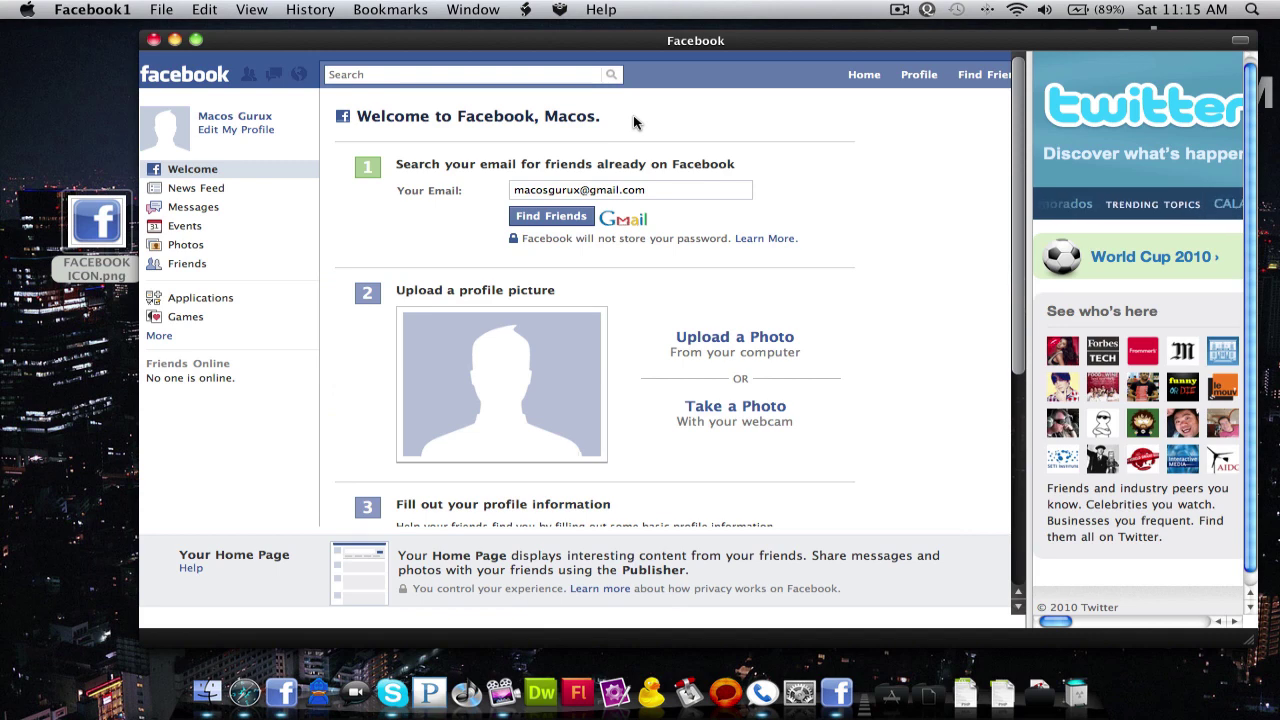
left_click(1240, 40)
left_click(1200, 63)
left_click(1240, 40)
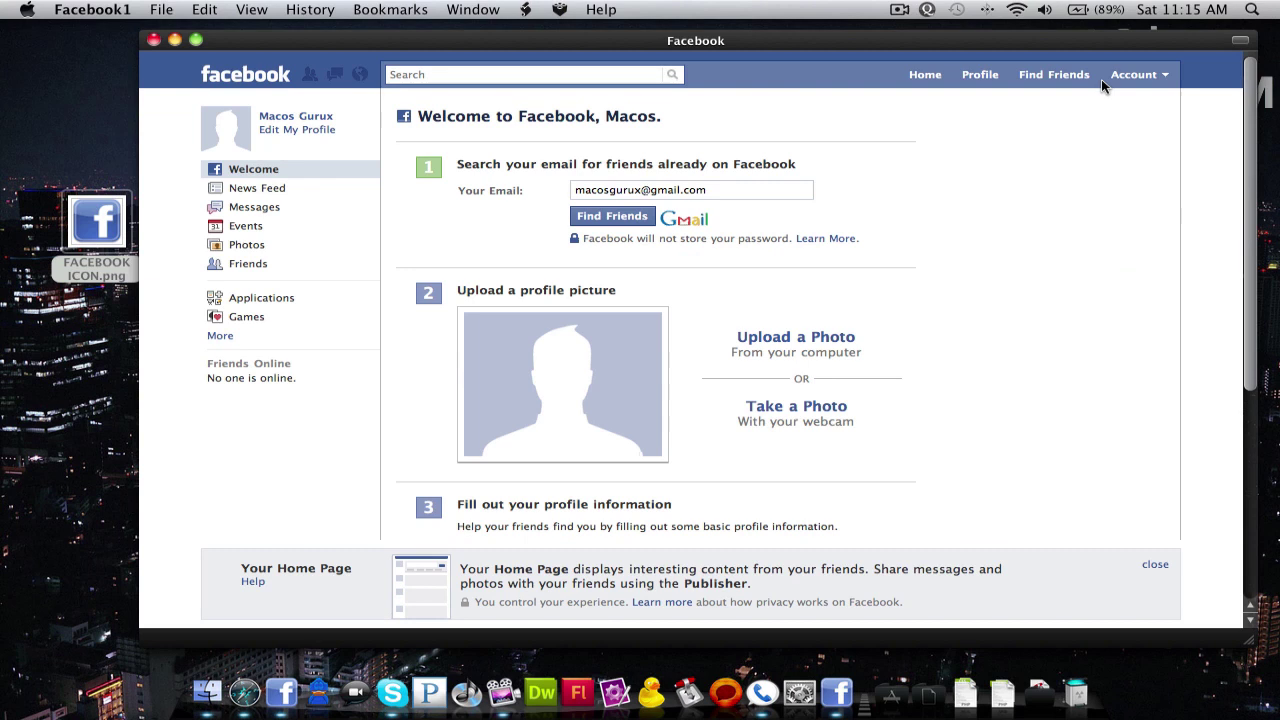